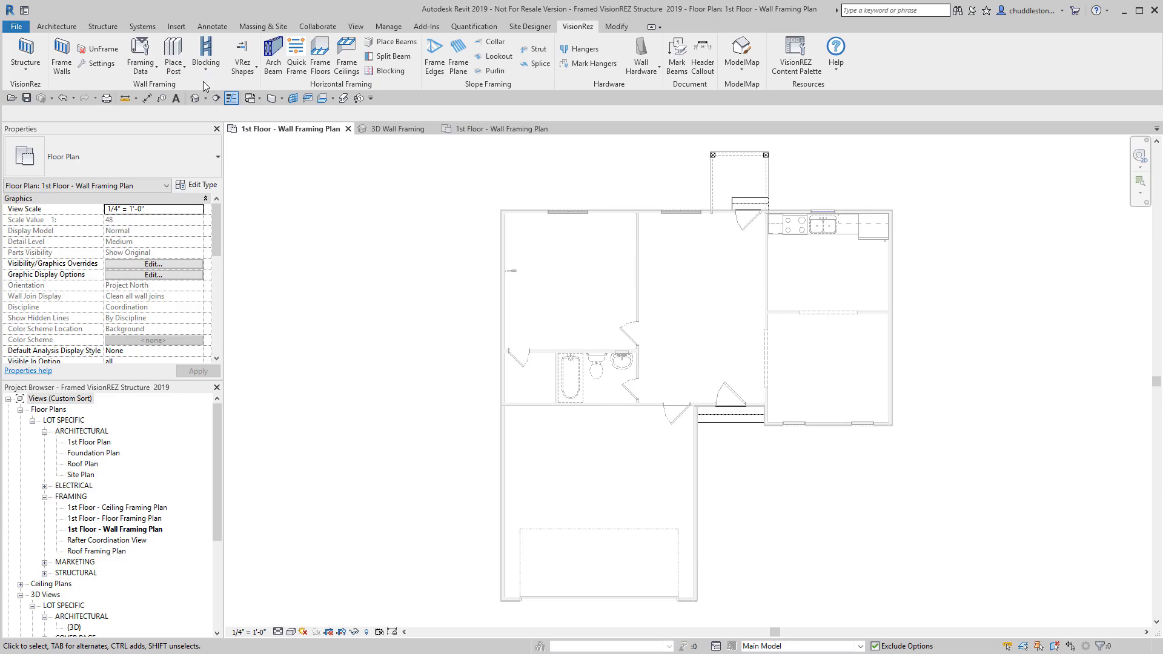
Start cabinet blocking placement and review the Segmented Flat configuration's category, orientation, material and cabinet offset settings
left_click(205, 69)
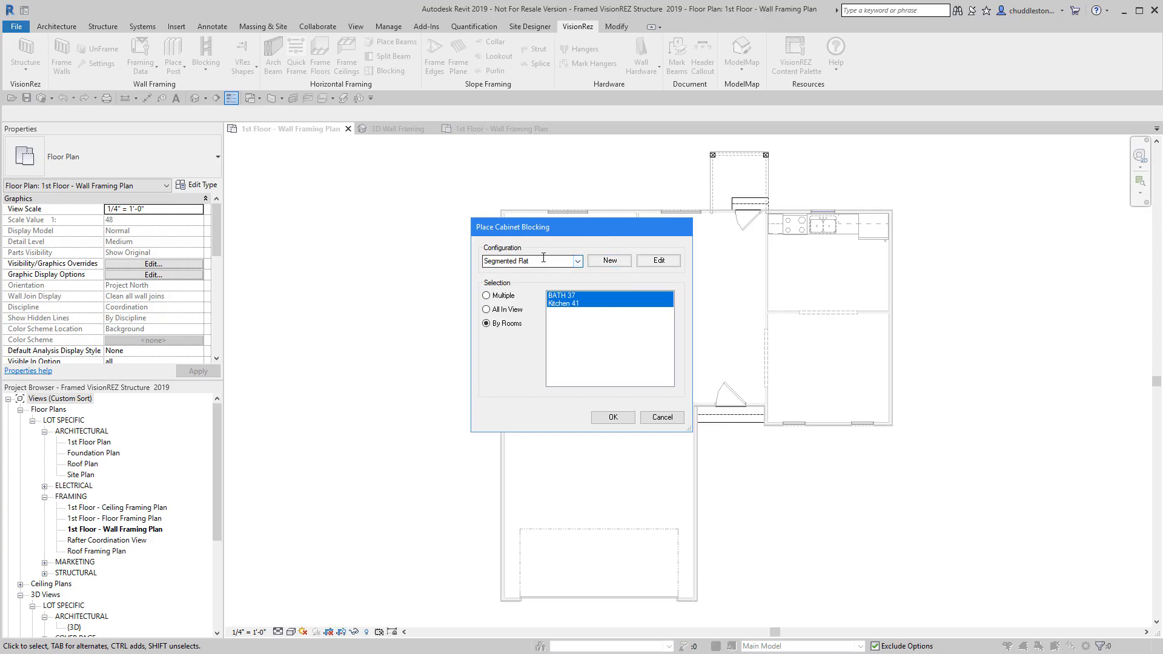
left_click(659, 261)
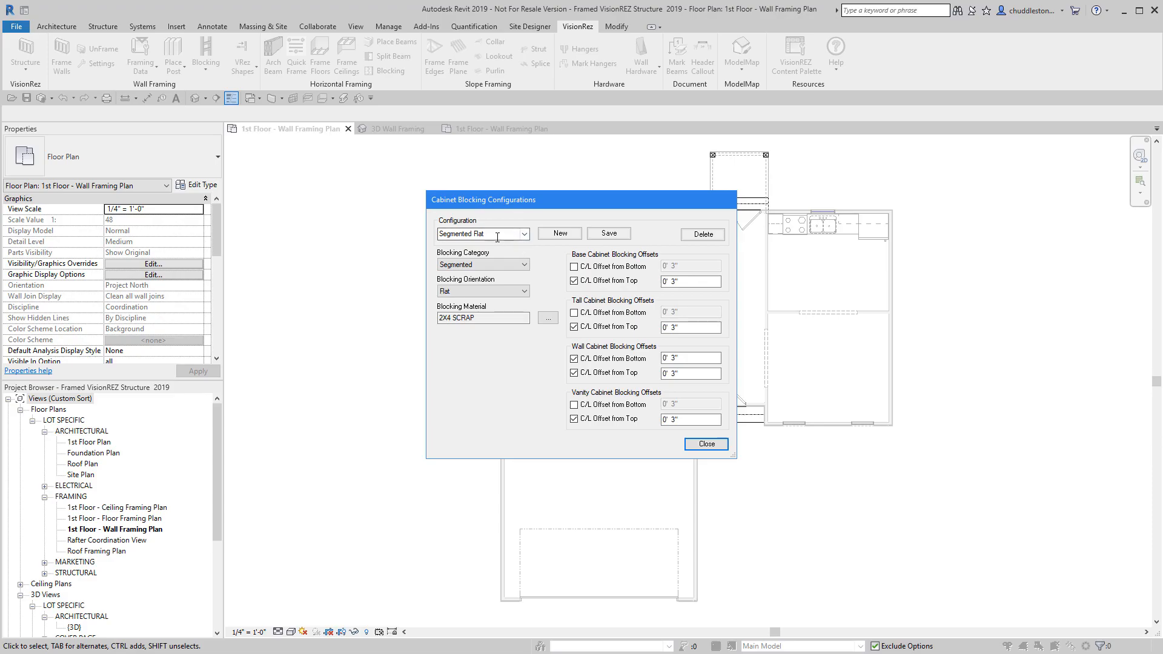
left_click_drag(496, 236, 429, 238)
left_click(483, 265)
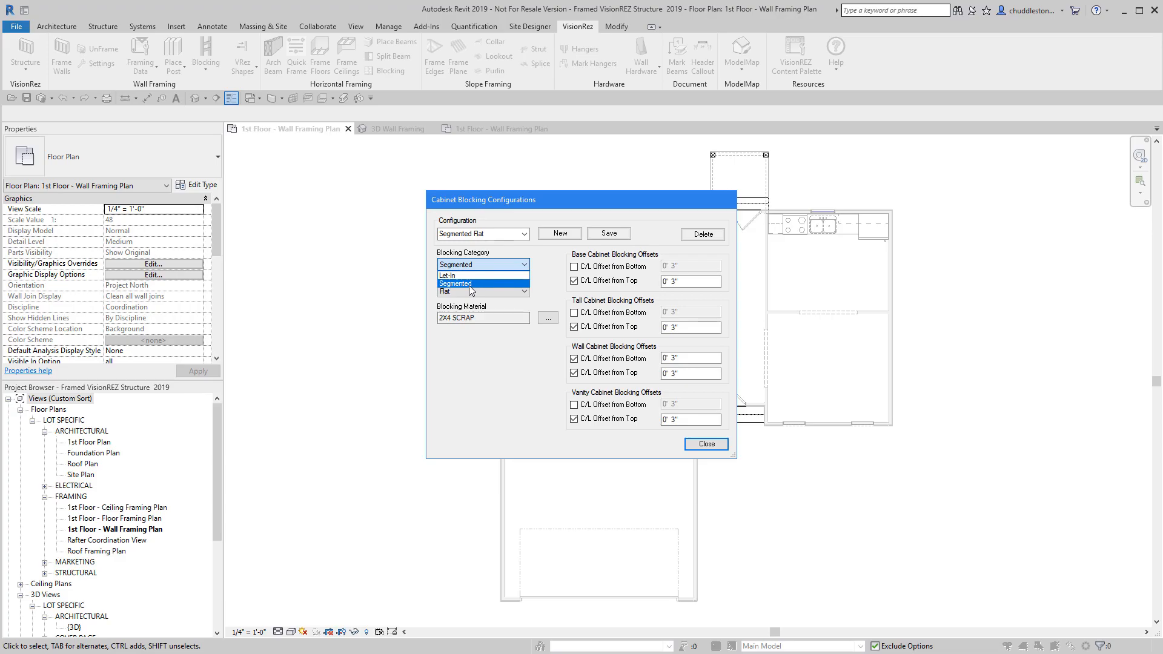
left_click(468, 284)
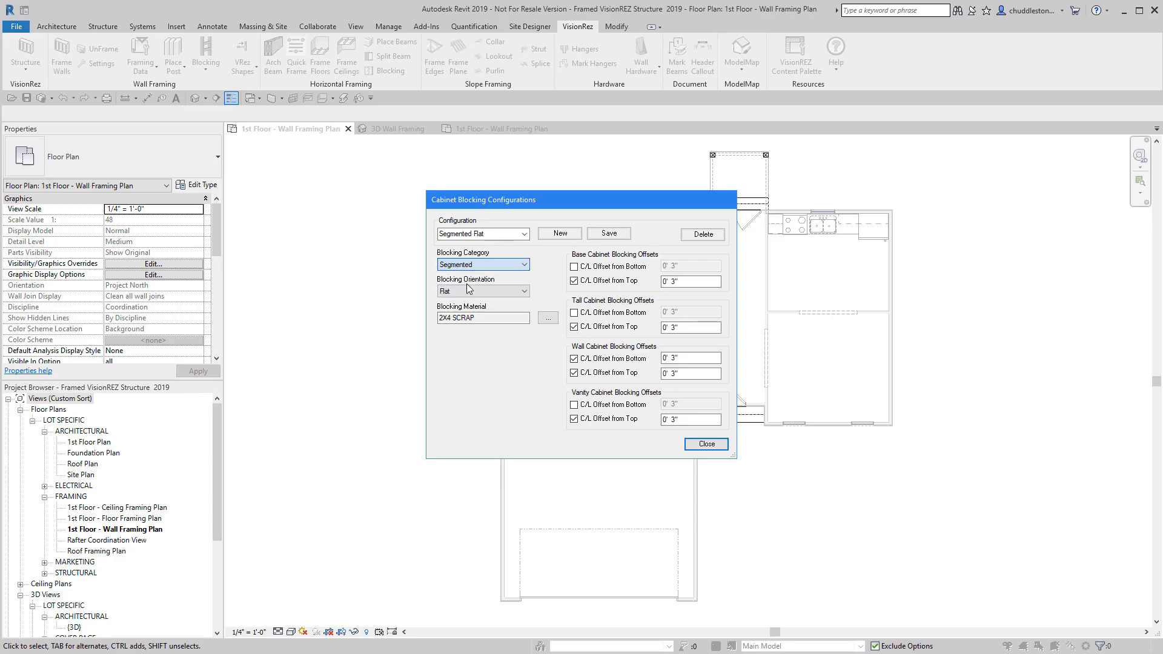
left_click(512, 292)
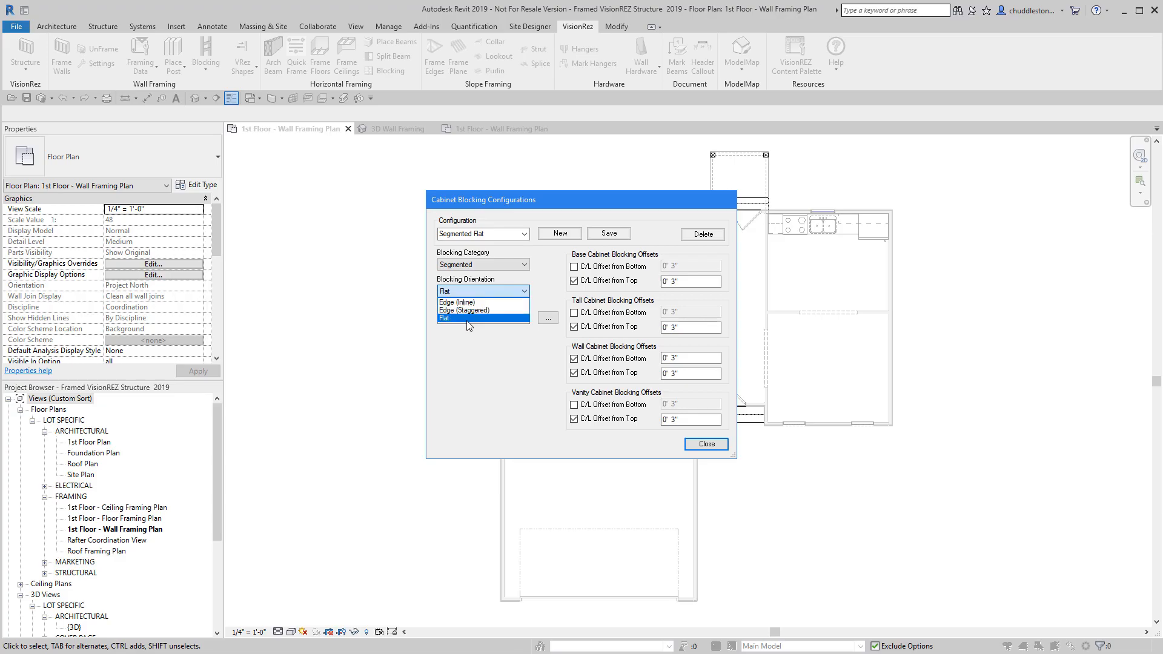
left_click(468, 378)
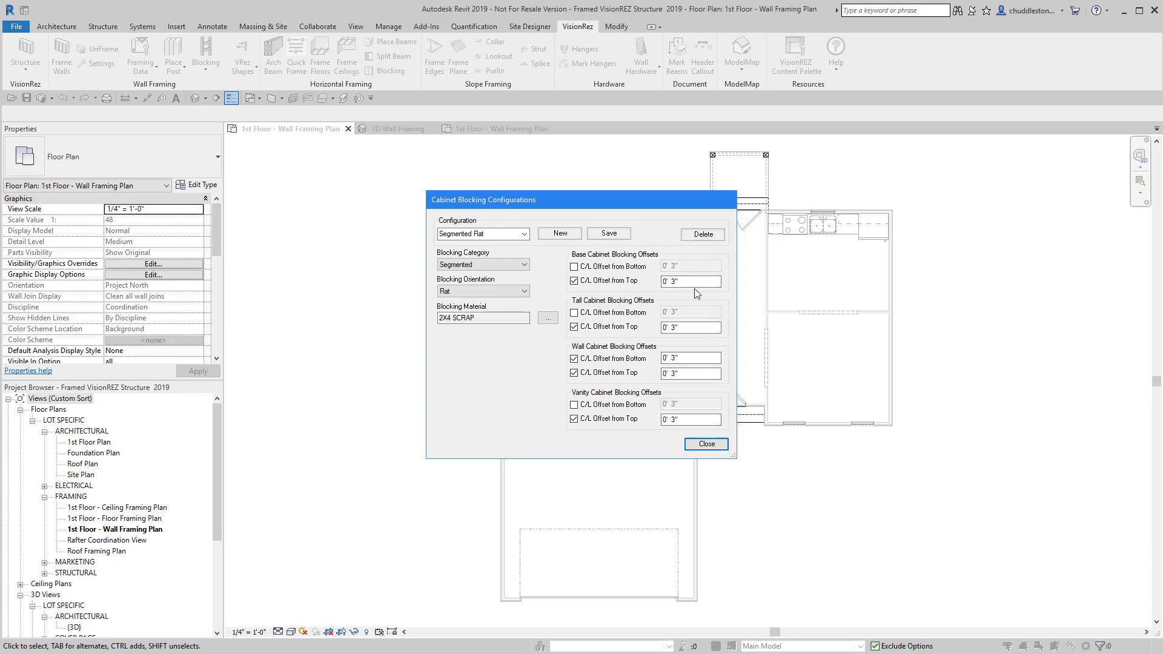
left_click(705, 444)
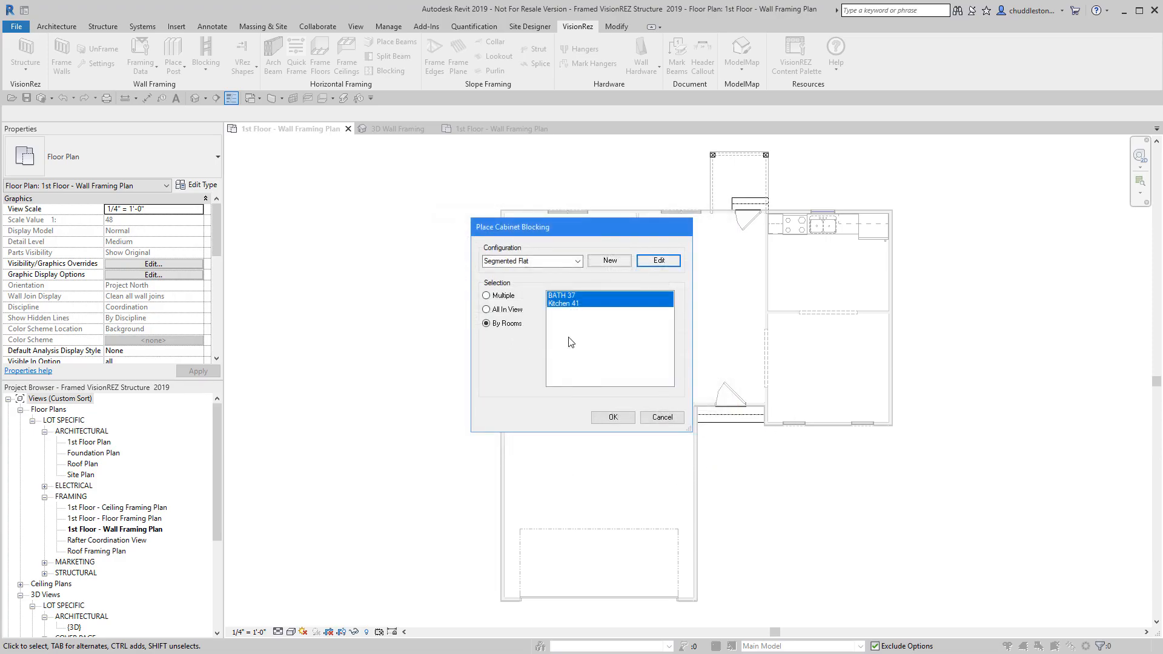
Place cabinet blocking by rooms in BATH 37 and Kitchen 41 using the Segmented Flat configuration
left_click(487, 295)
left_click_drag(573, 230, 412, 227)
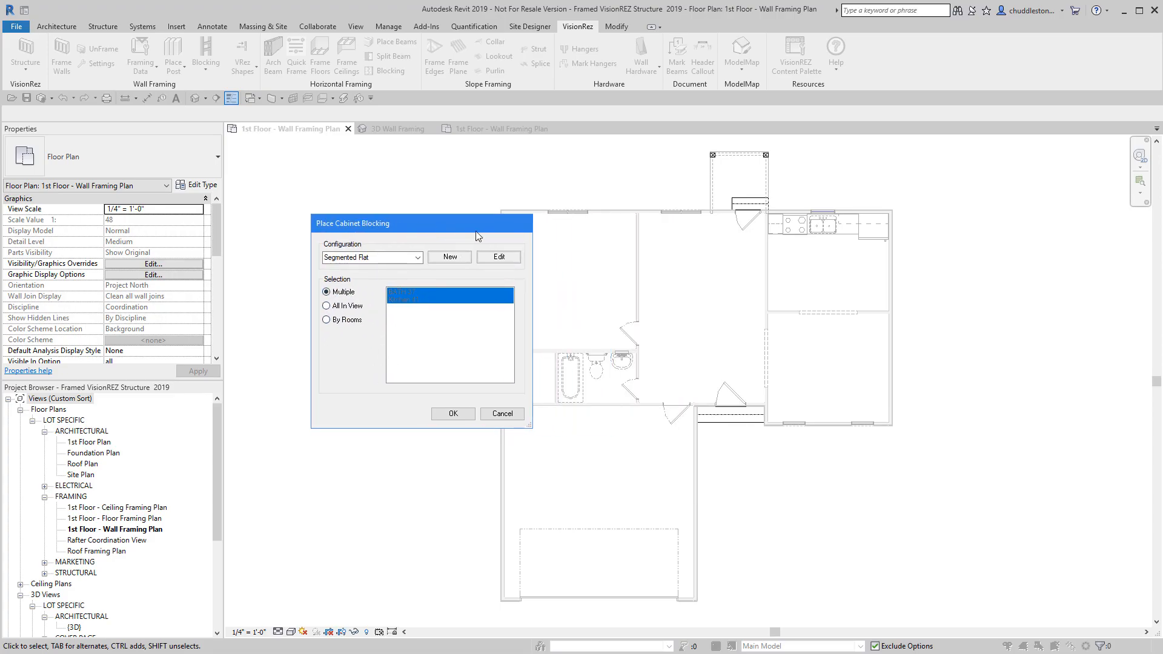
left_click(453, 415)
left_click(327, 320)
left_click_drag(415, 231, 372, 210)
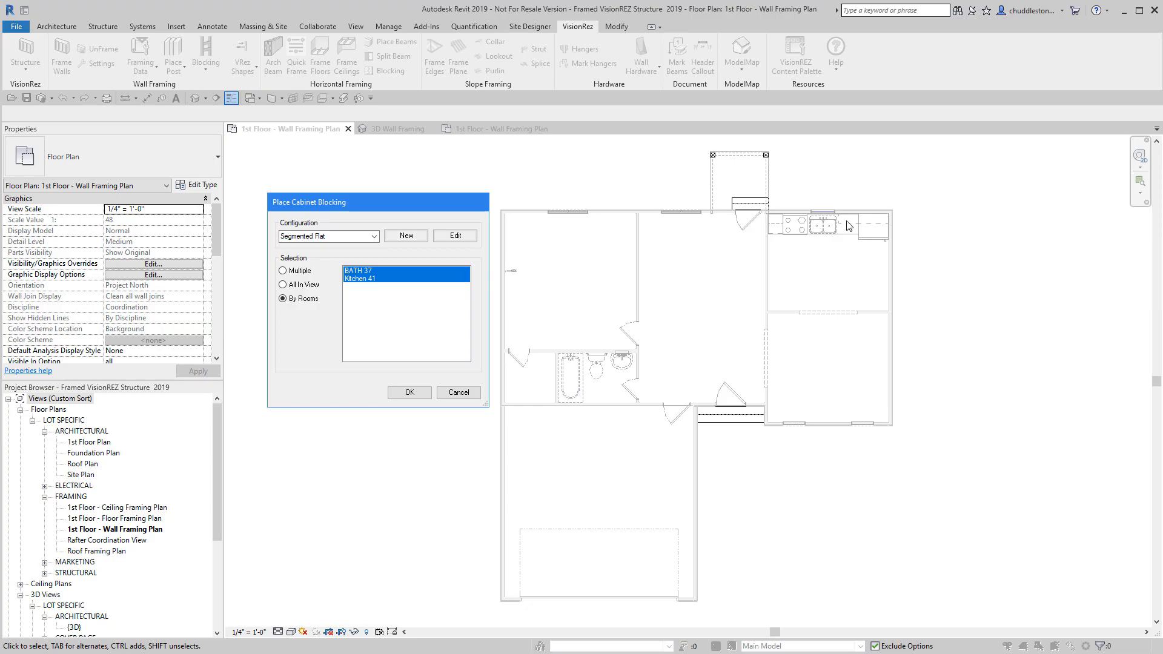
left_click(409, 392)
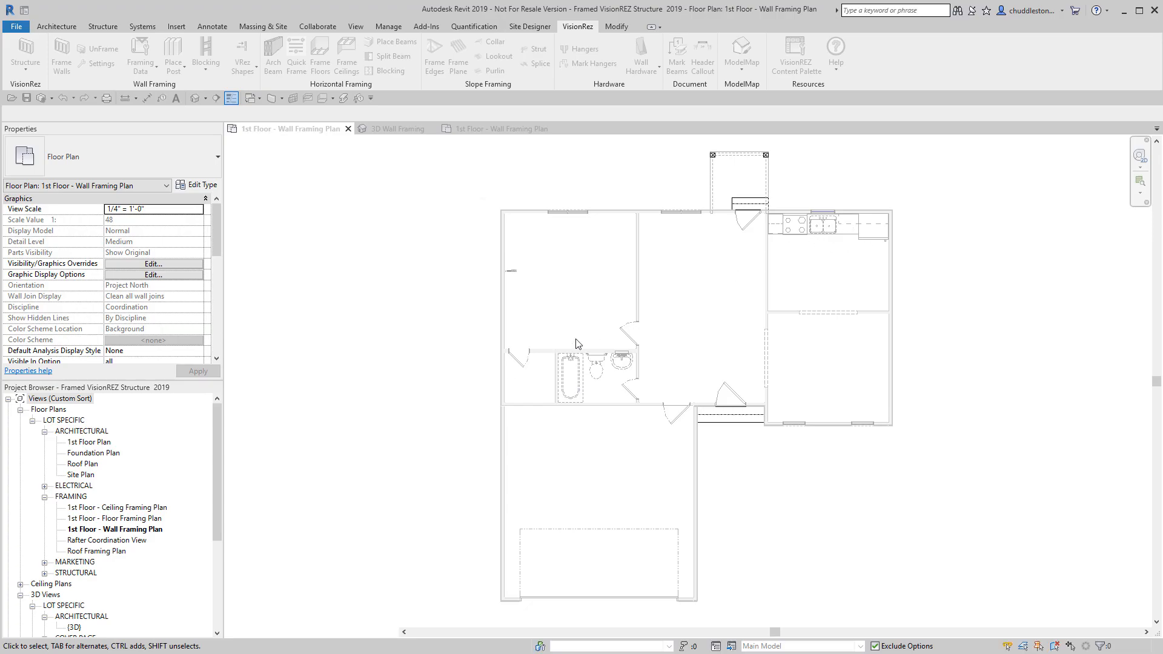
Examine the blocking lines placed along the walls behind the kitchen cabinets and appliances
scroll(864, 229, "up", 3)
scroll(865, 232, "up", 4)
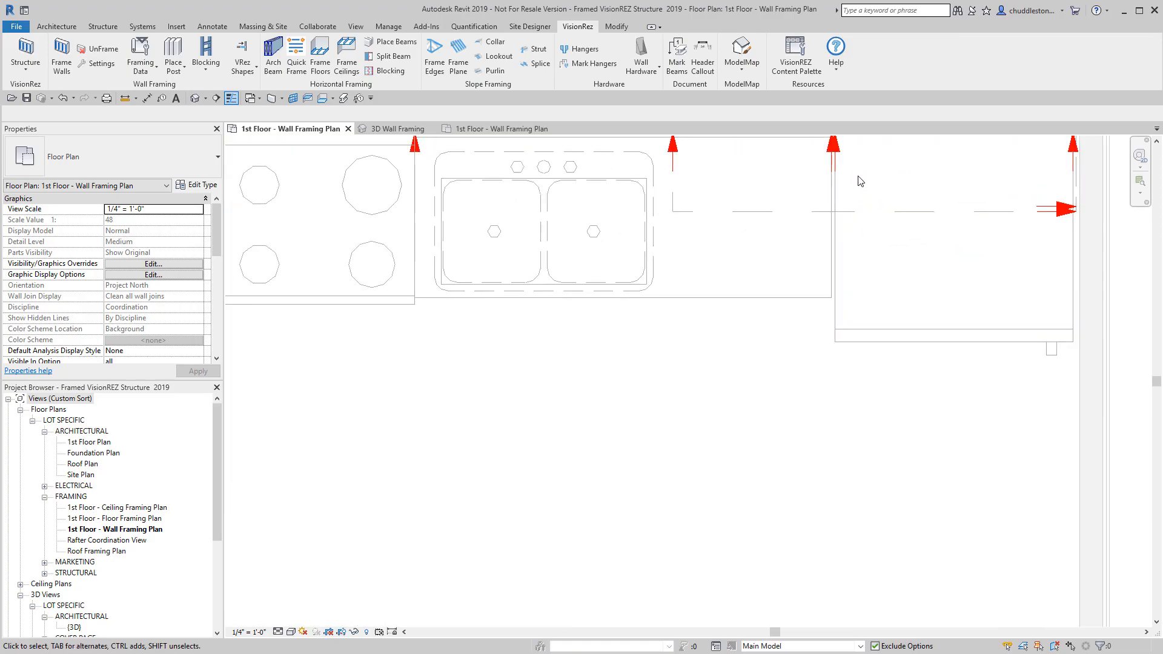
left_click(867, 188)
middle_click_drag(867, 188, 825, 334)
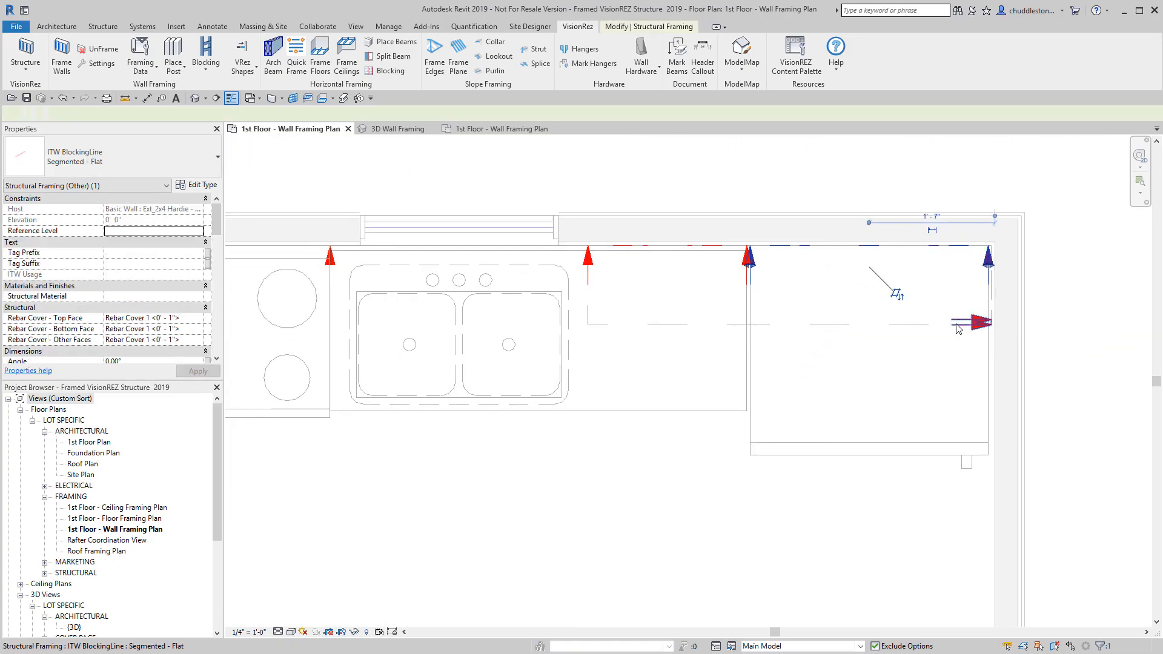
scroll(858, 271, "down", 3)
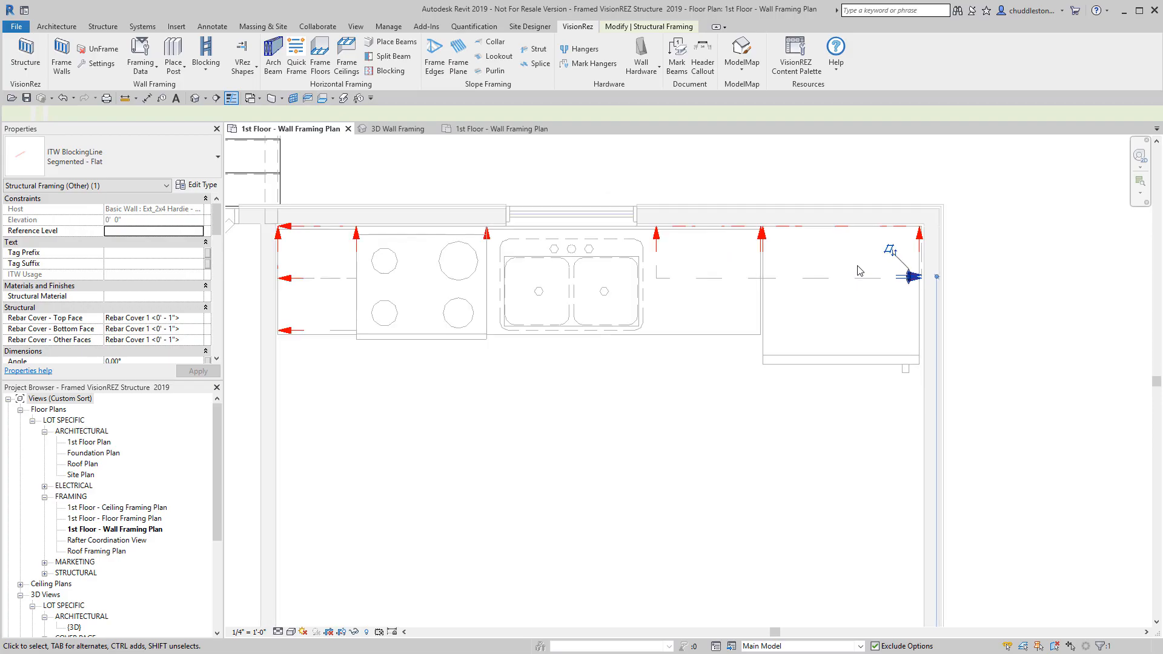
left_click(996, 259)
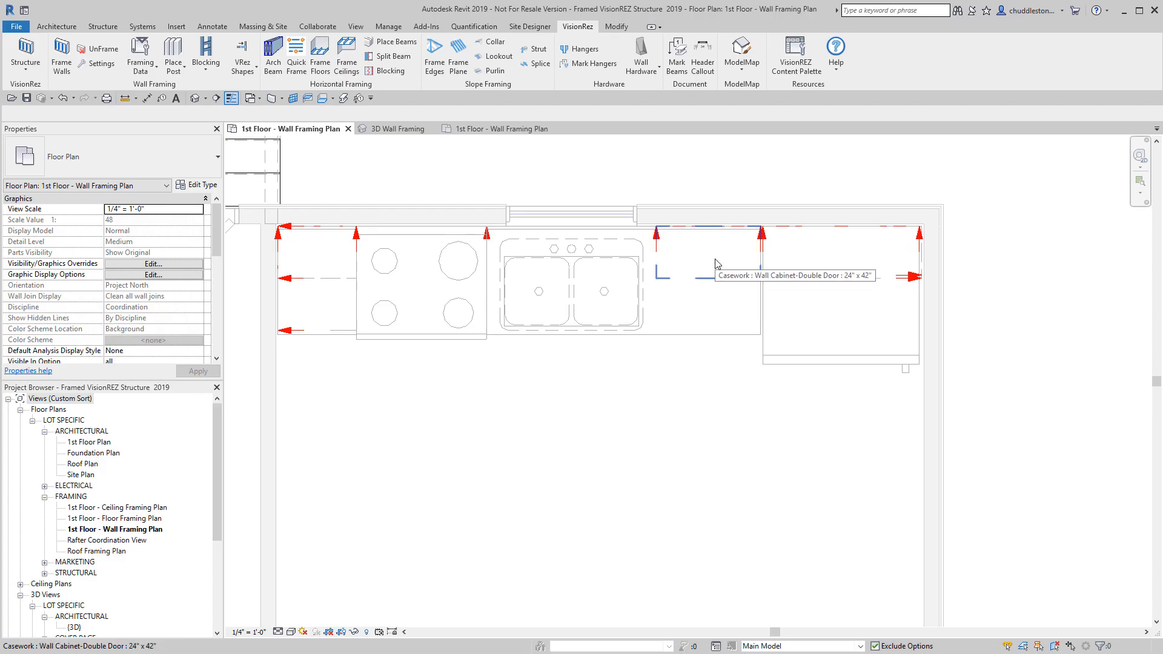
scroll(715, 264, "down", 6)
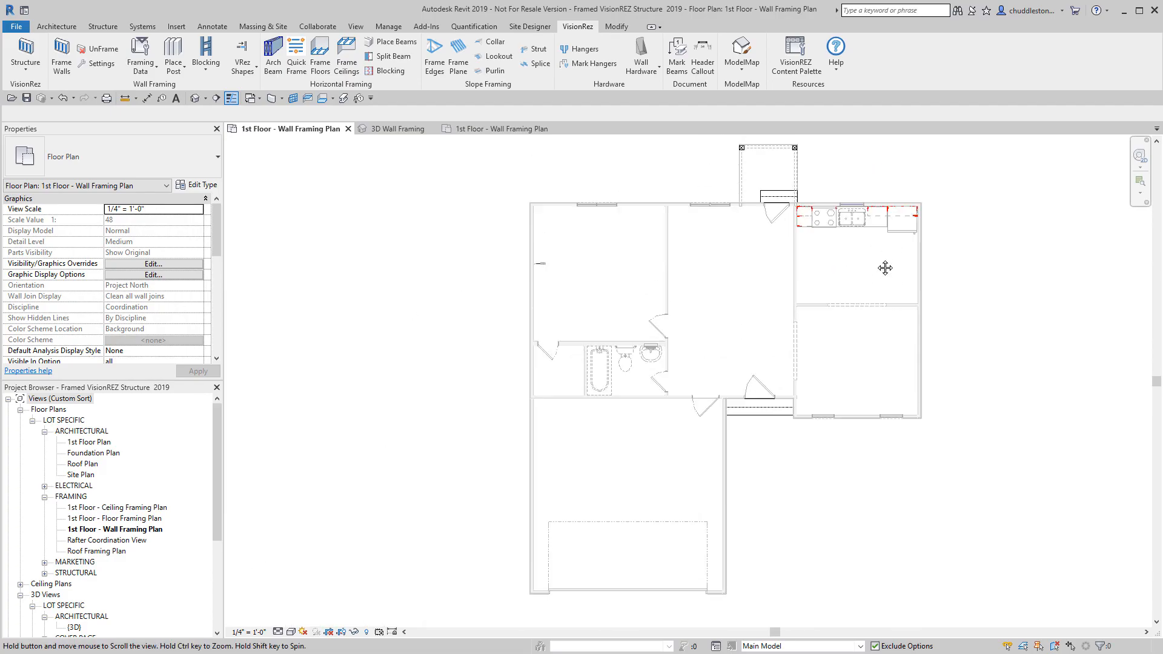
Add single-line blocking for the bathroom's 24" towel bar, with Segmented category, Flat orientation and 2X4 SCRAP material
scroll(637, 374, "up", 7)
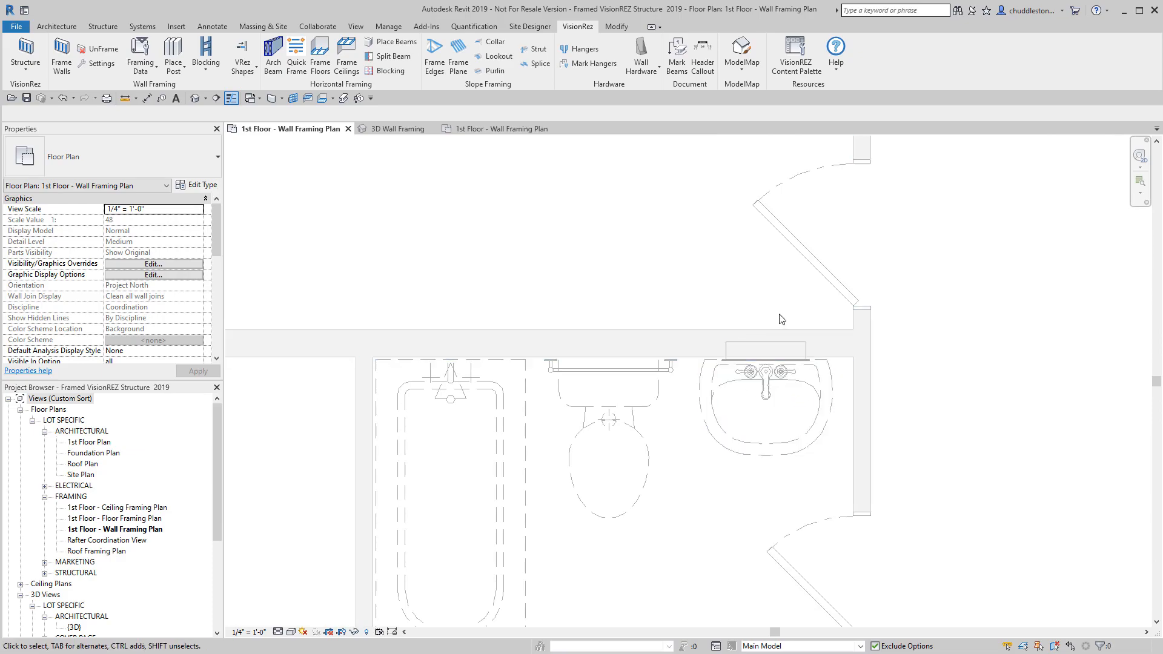
left_click(624, 371)
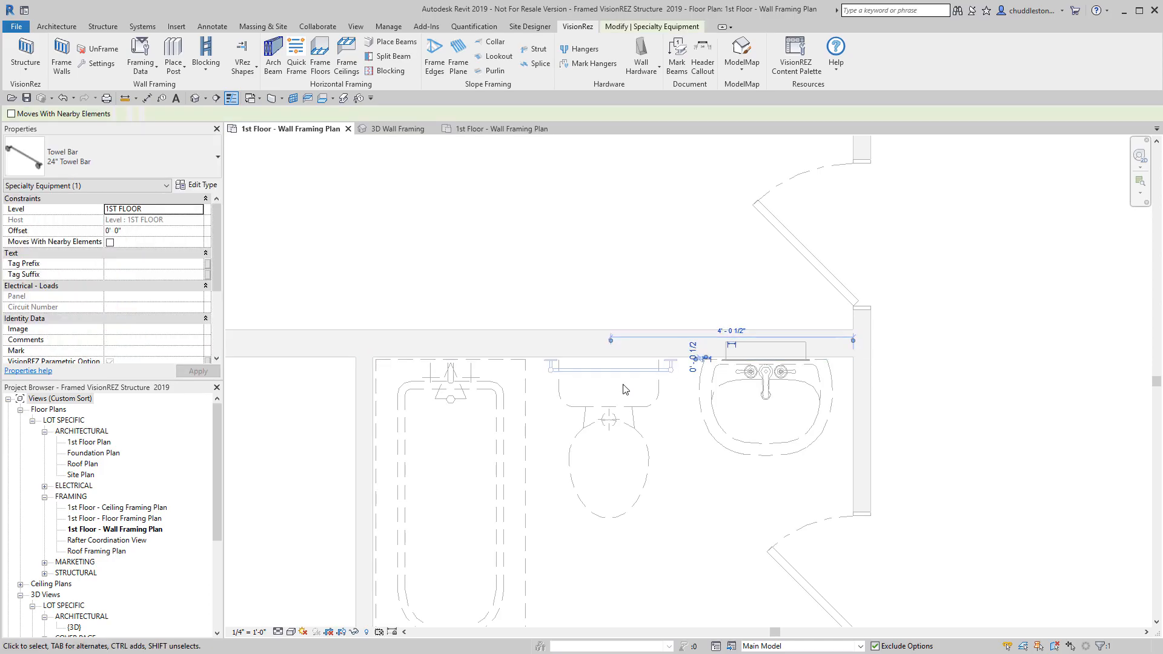
left_click(541, 251)
left_click(205, 71)
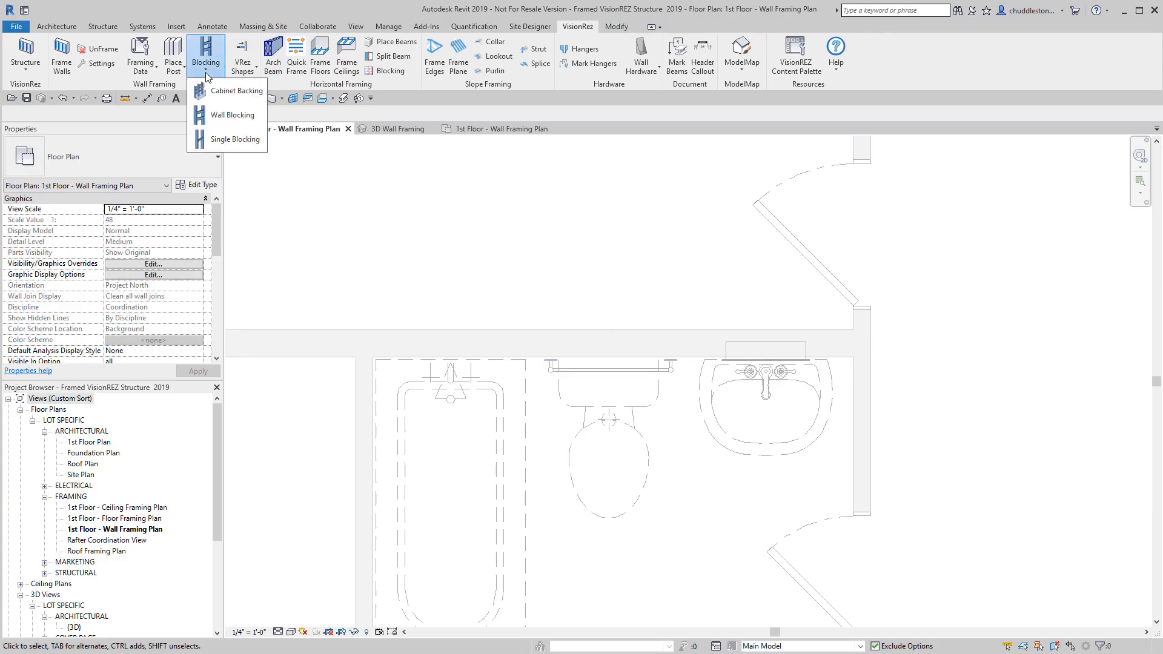
left_click(235, 141)
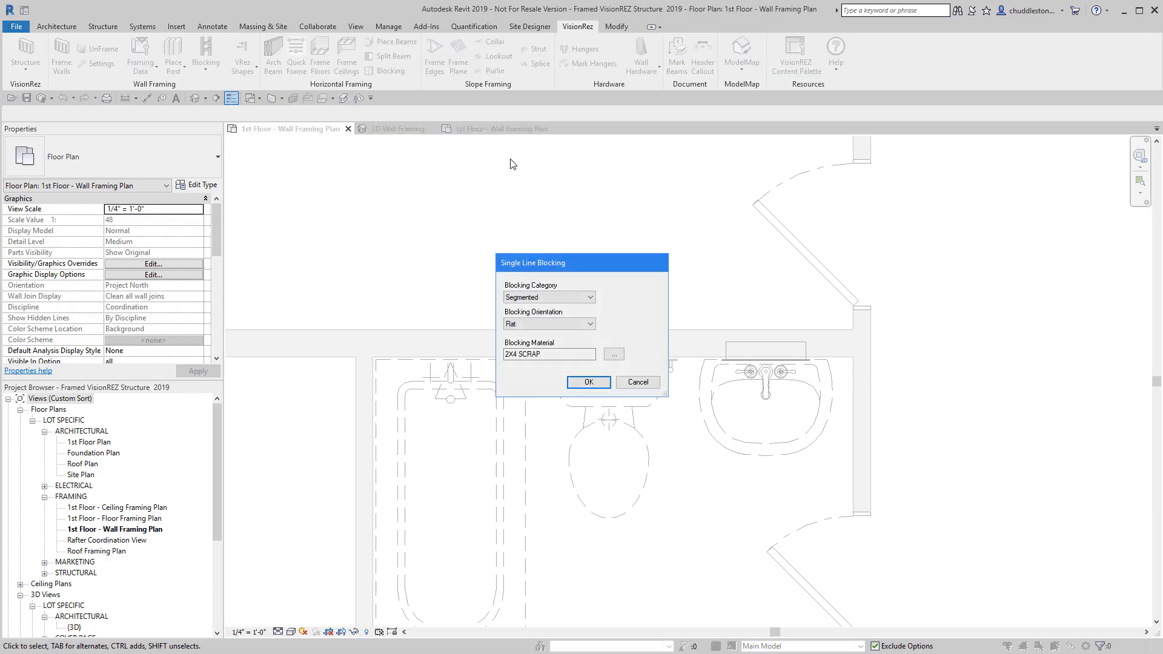
left_click(548, 325)
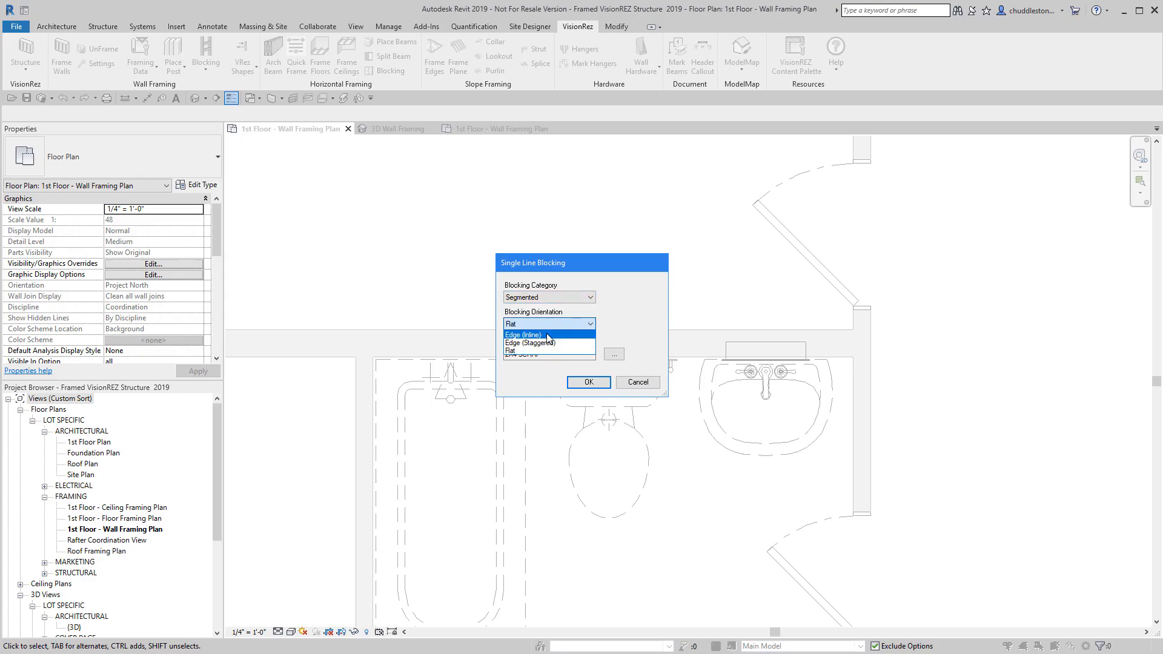
left_click(554, 325)
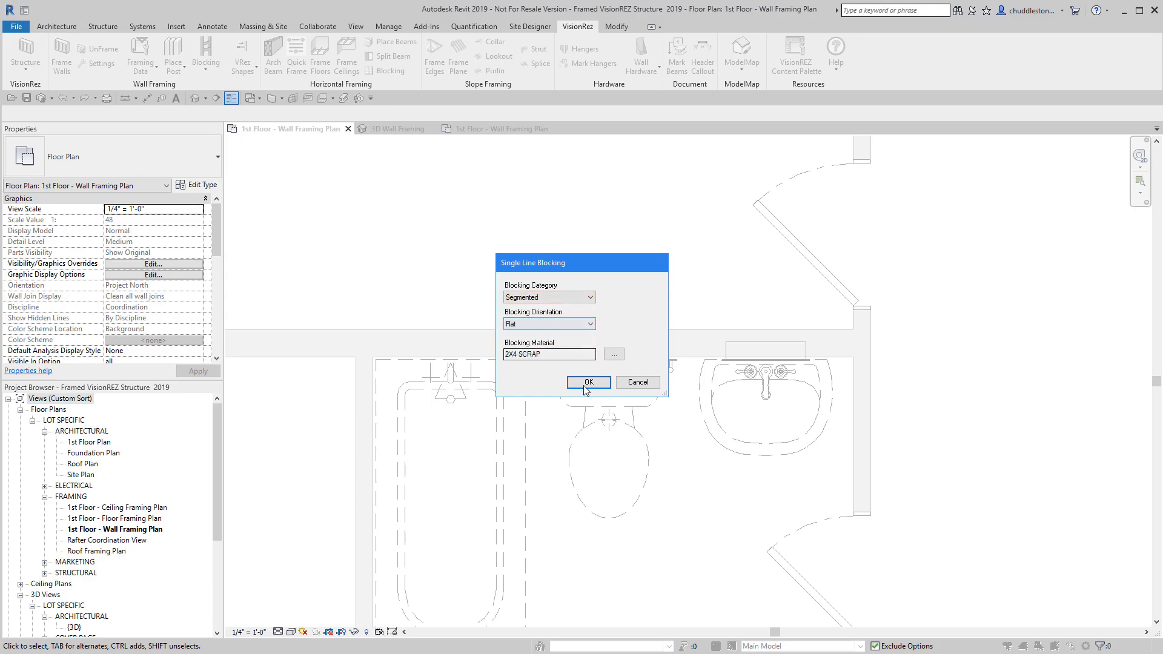
left_click(592, 381)
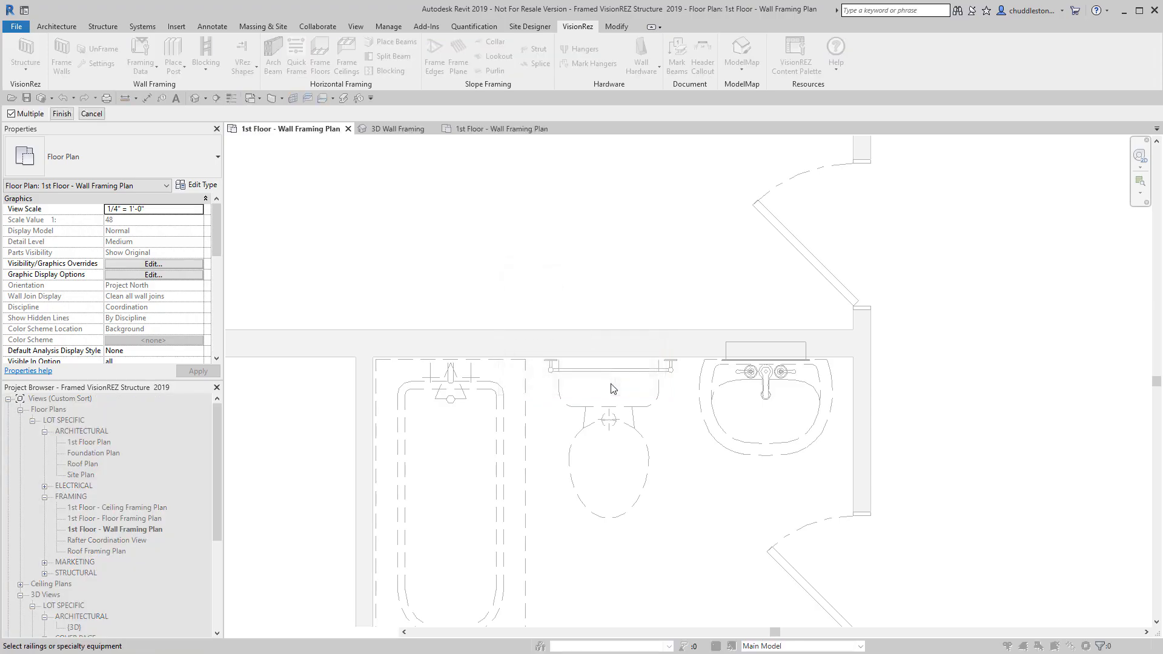
left_click(607, 372)
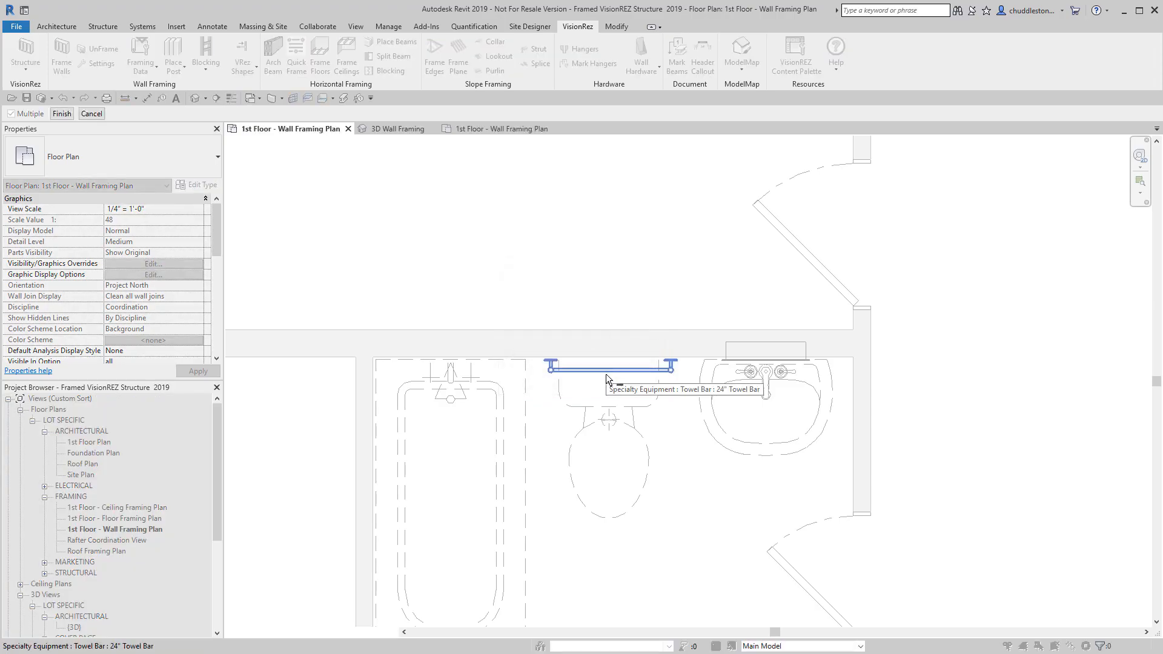
left_click(61, 114)
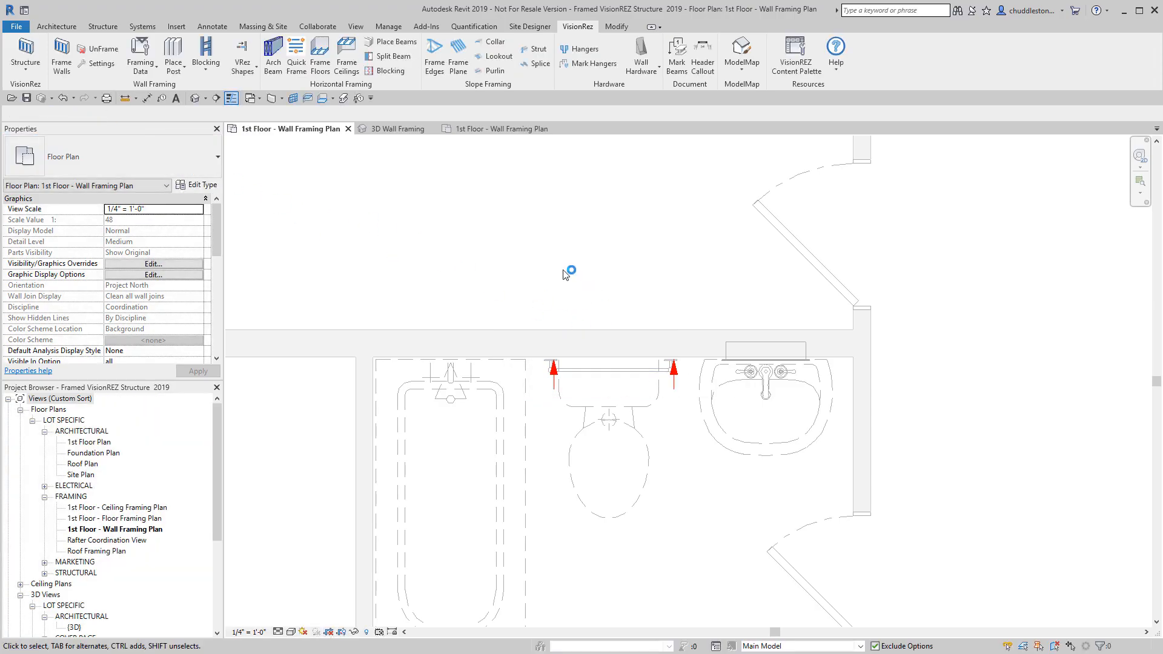
Frame all walls of the first-floor plan, selecting the whole building at once
scroll(569, 273, "down", 8)
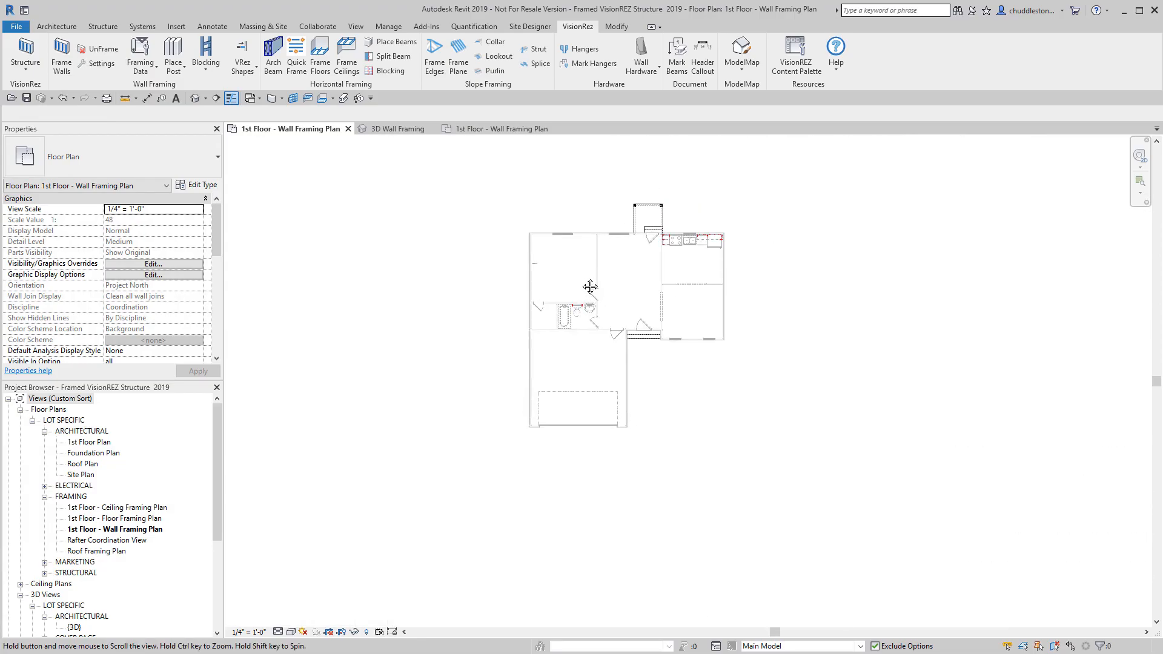
scroll(627, 279, "up", 2)
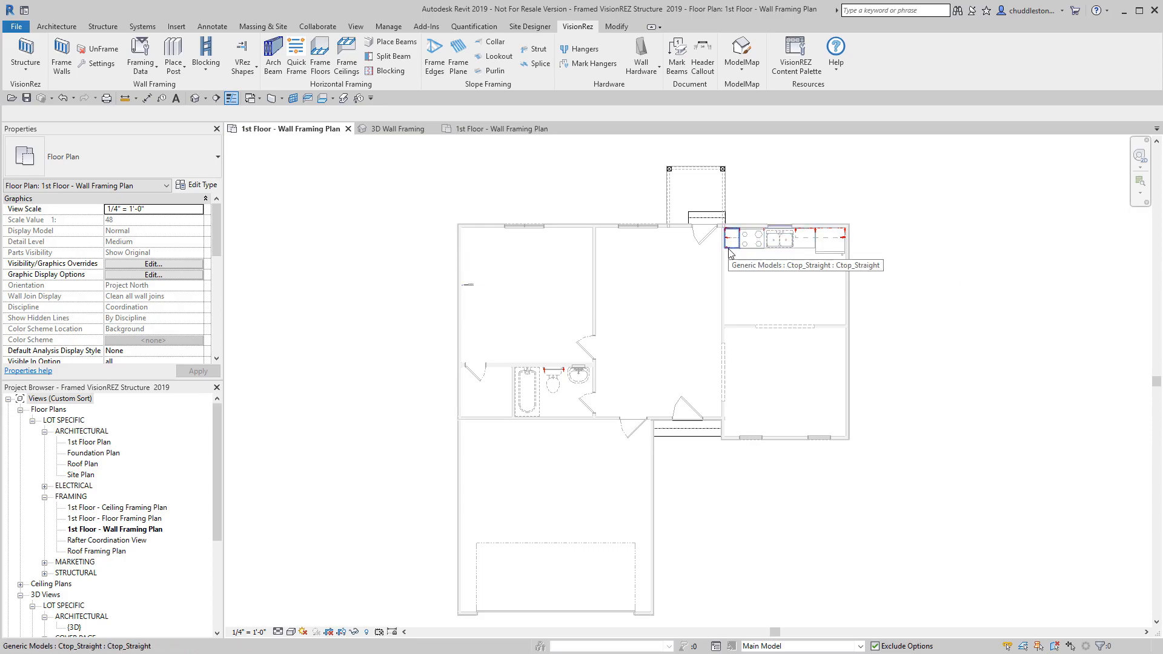
left_click_drag(382, 157, 900, 626)
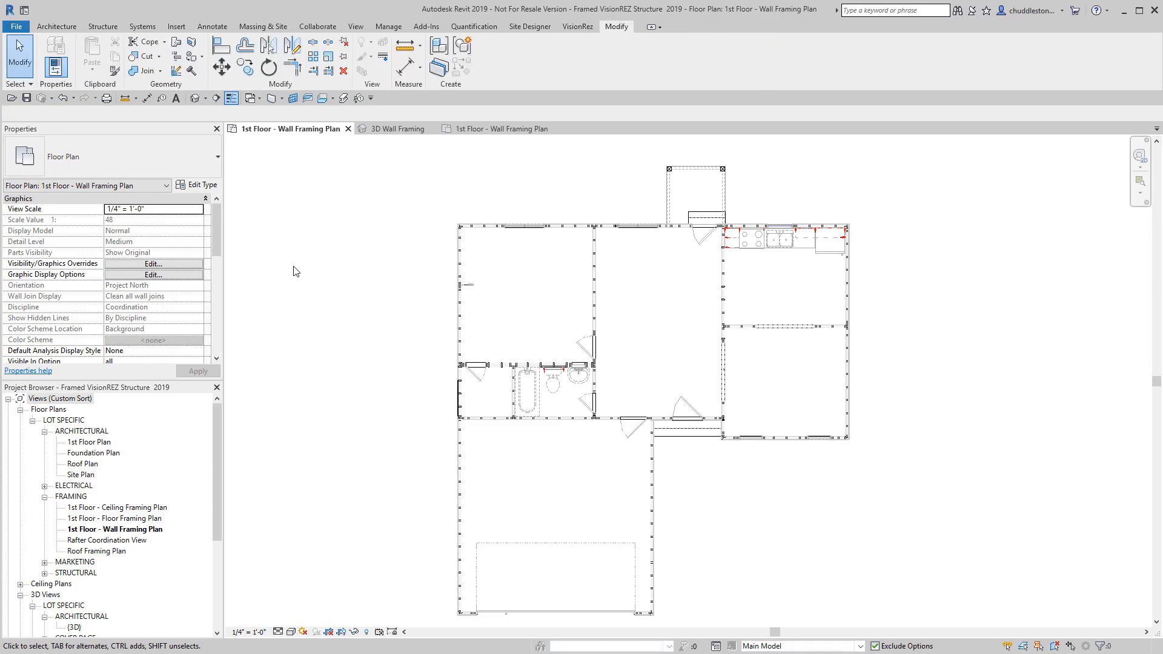
Examine the framed blocking in the 3D Wall Framing view, at the kitchen corner and along the window wall
left_click(395, 129)
scroll(857, 301, "up", 6)
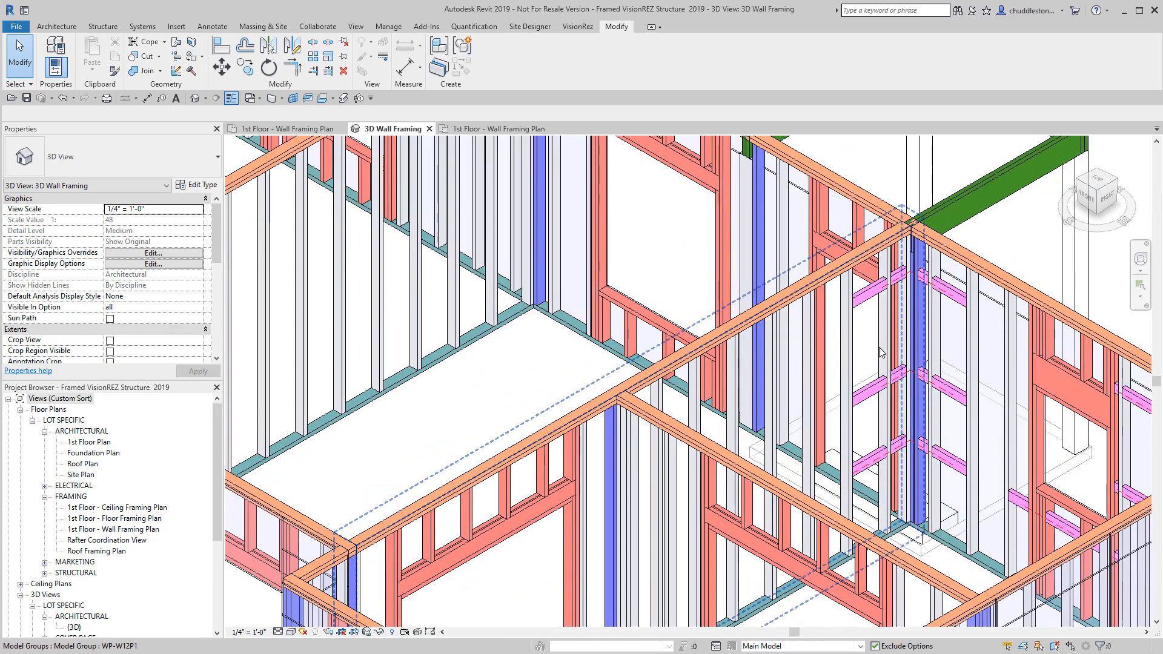
scroll(981, 292, "up", 5)
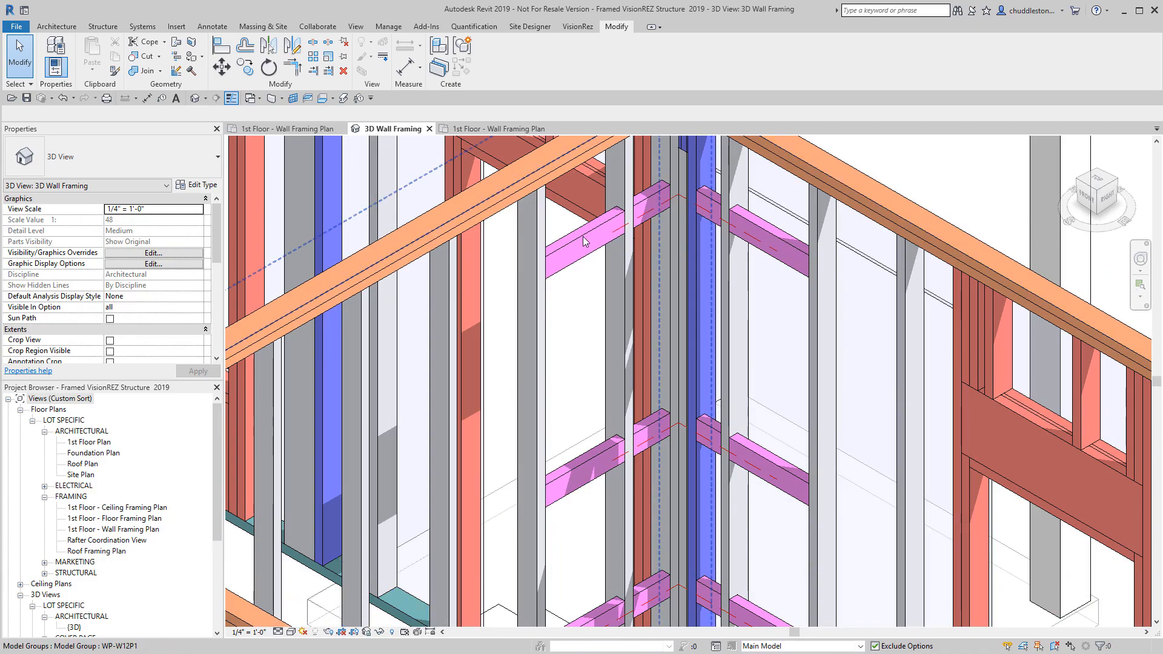
scroll(581, 267, "down", 1)
middle_click_drag(575, 286, 490, 182)
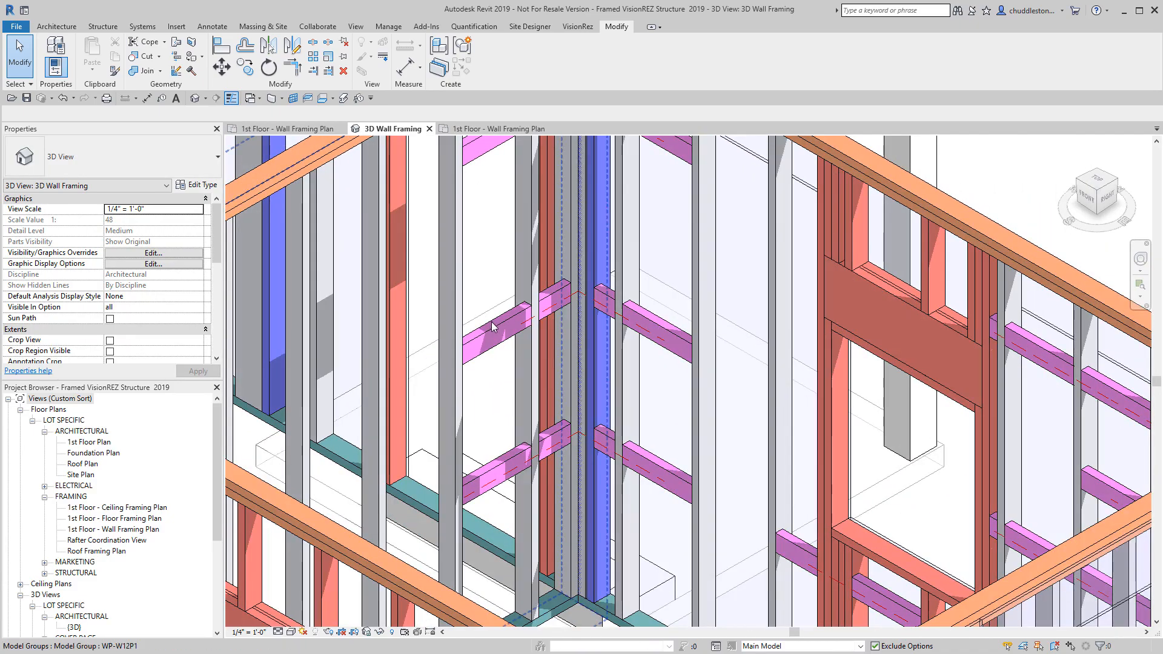
middle_click_drag(518, 471, 421, 381)
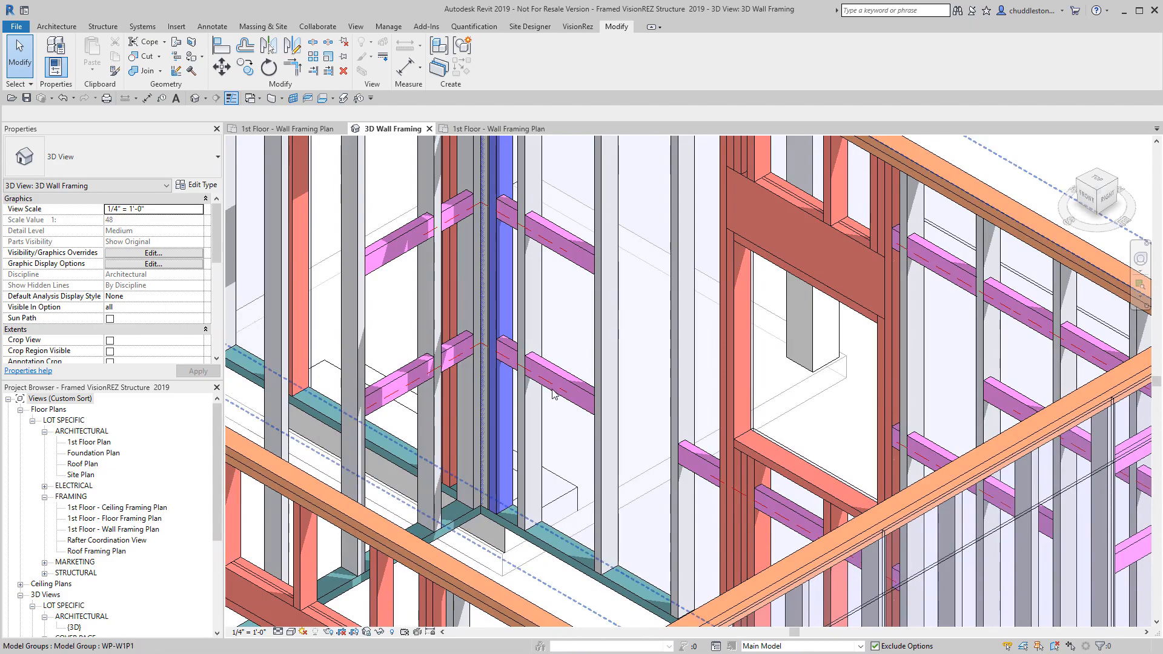
middle_click_drag(569, 208, 534, 397)
scroll(534, 397, "up", 2)
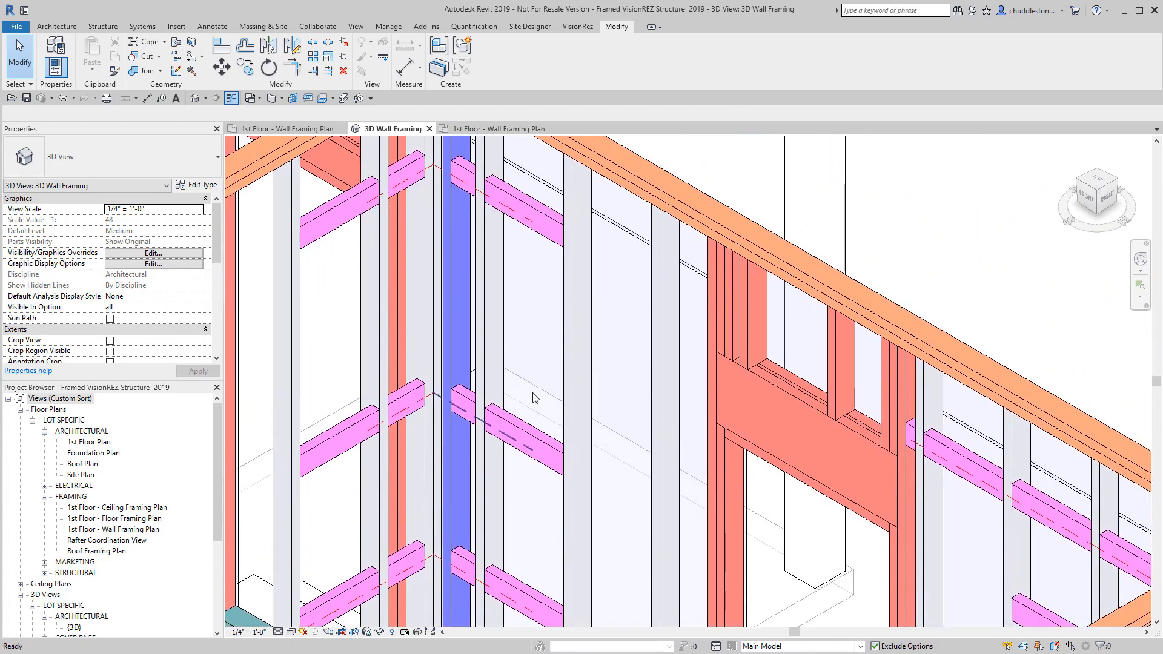
scroll(563, 230, "down", 4)
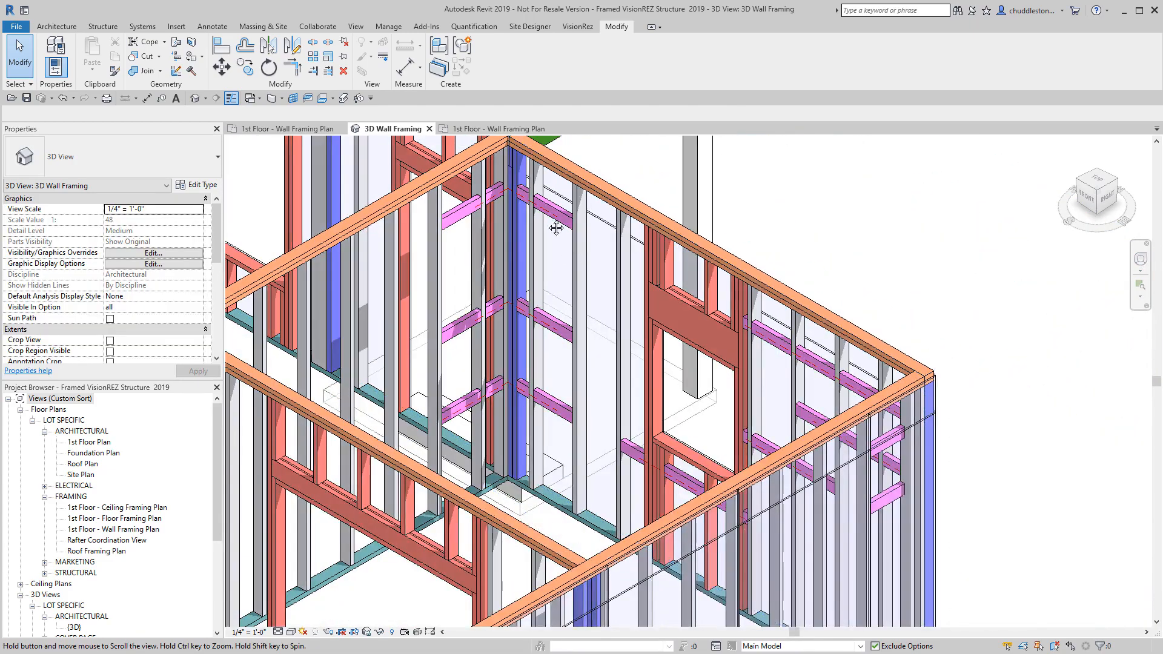
middle_click_drag(611, 319, 708, 461, "shift")
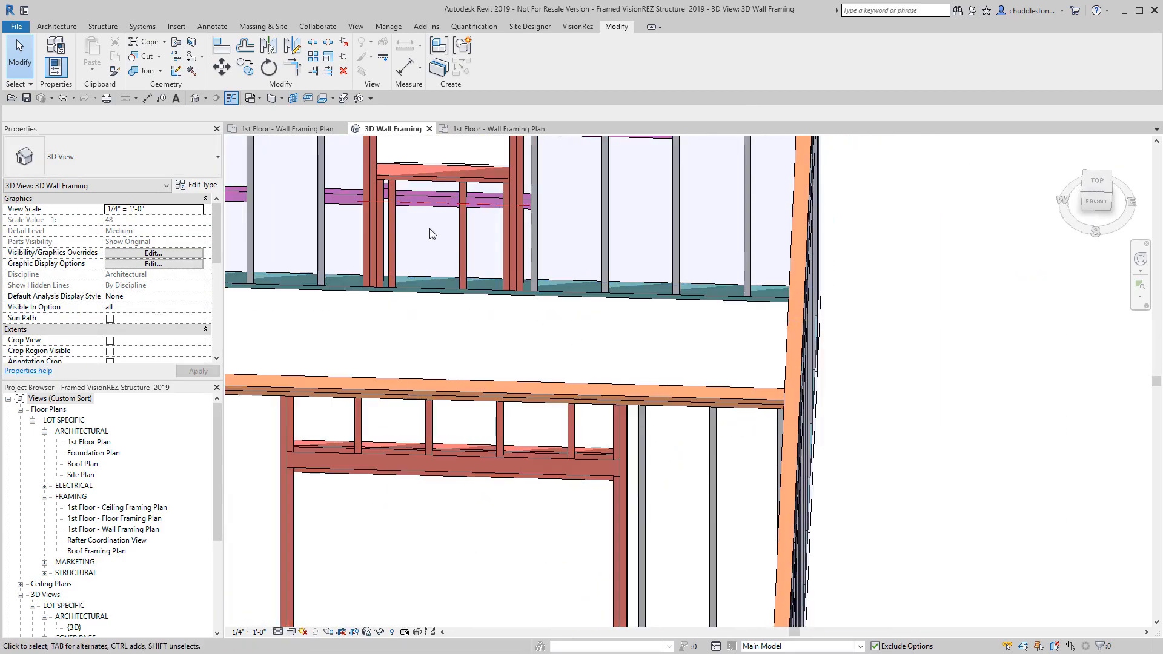
middle_click_drag(432, 230, 543, 547)
middle_click_drag(496, 476, 525, 509, "shift")
scroll(525, 509, "down", 1)
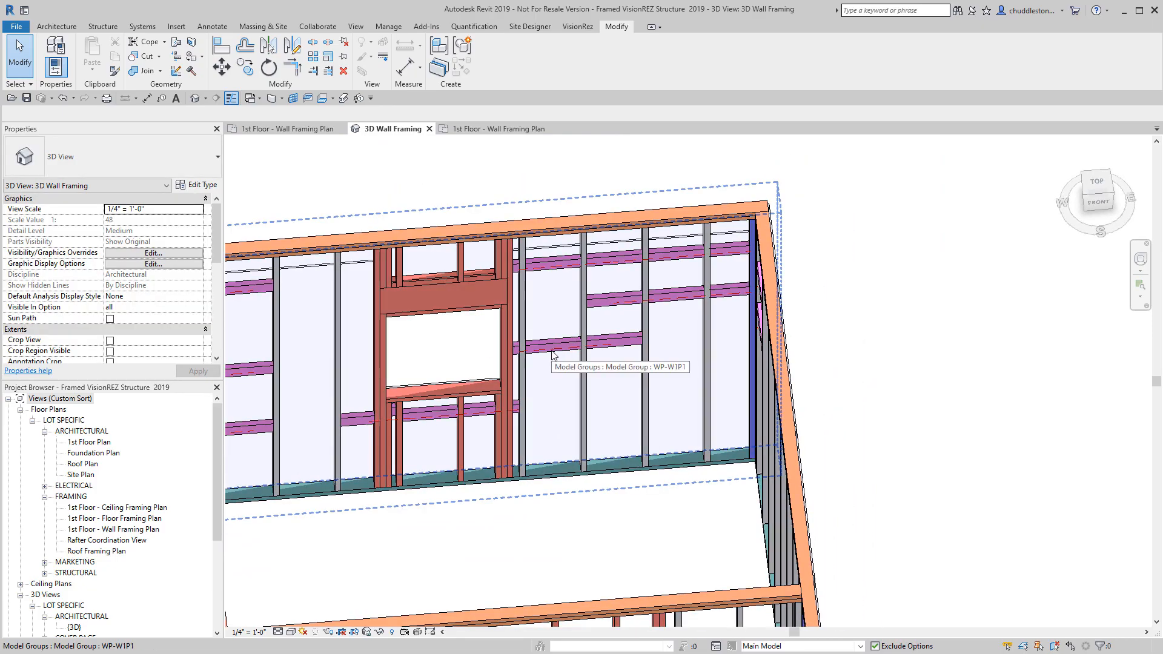
Isolate the wall panel containing the bathroom towel bar blocking in the 3D Wall Framing view
middle_click_drag(468, 419, 485, 449, "shift")
middle_click_drag(484, 448, 760, 396)
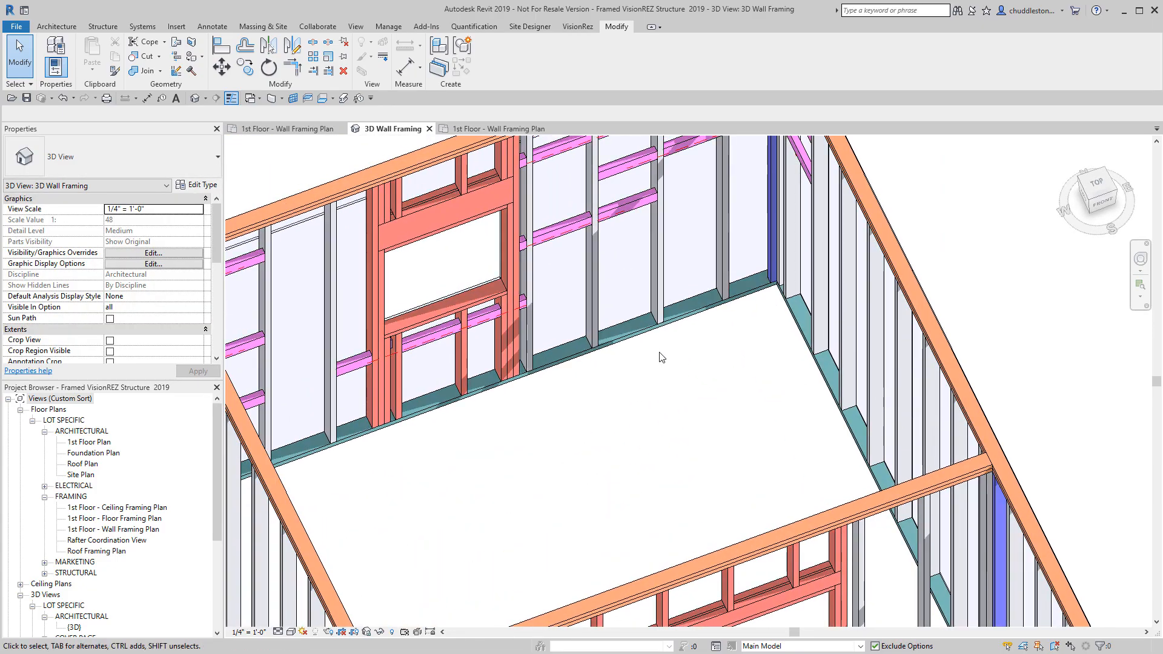
scroll(657, 359, "down", 5)
middle_click_drag(321, 515, 585, 331)
scroll(572, 385, "down", 1)
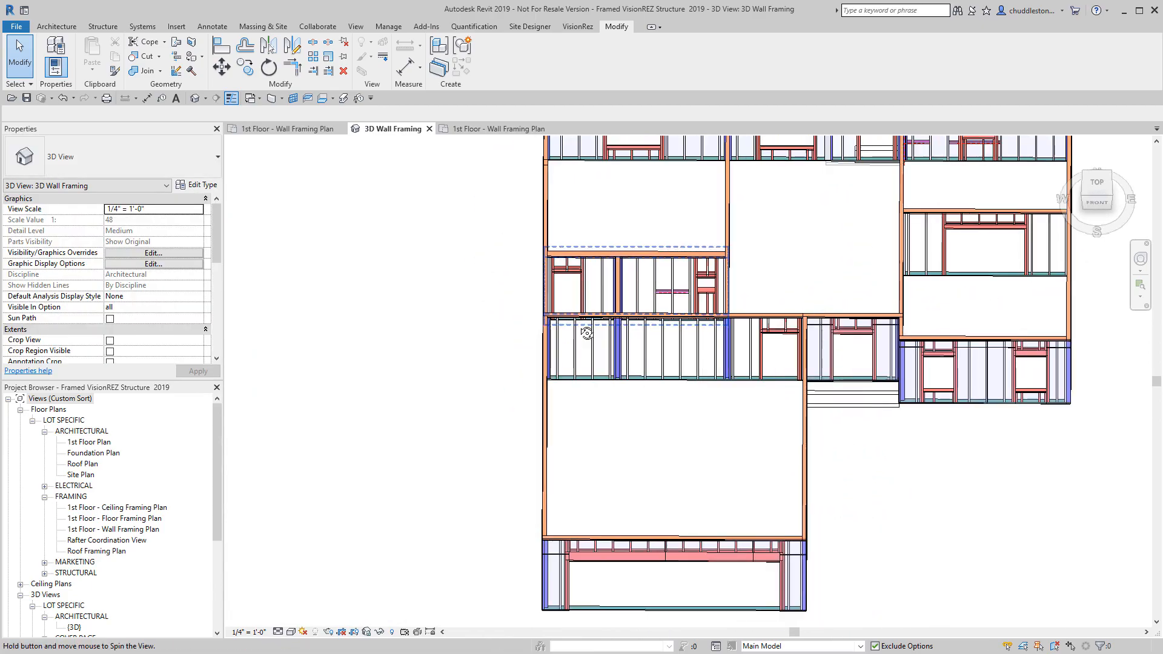
scroll(686, 255, "up", 6)
scroll(636, 307, "up", 2)
left_click(533, 238)
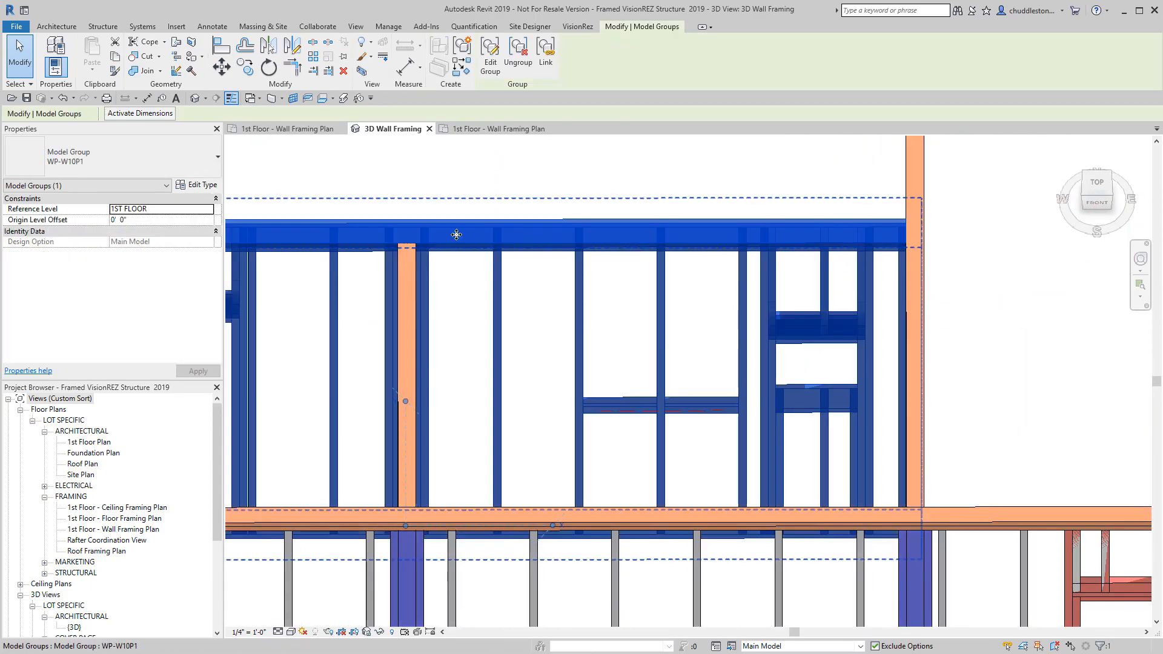
left_click(580, 185)
left_click(595, 246)
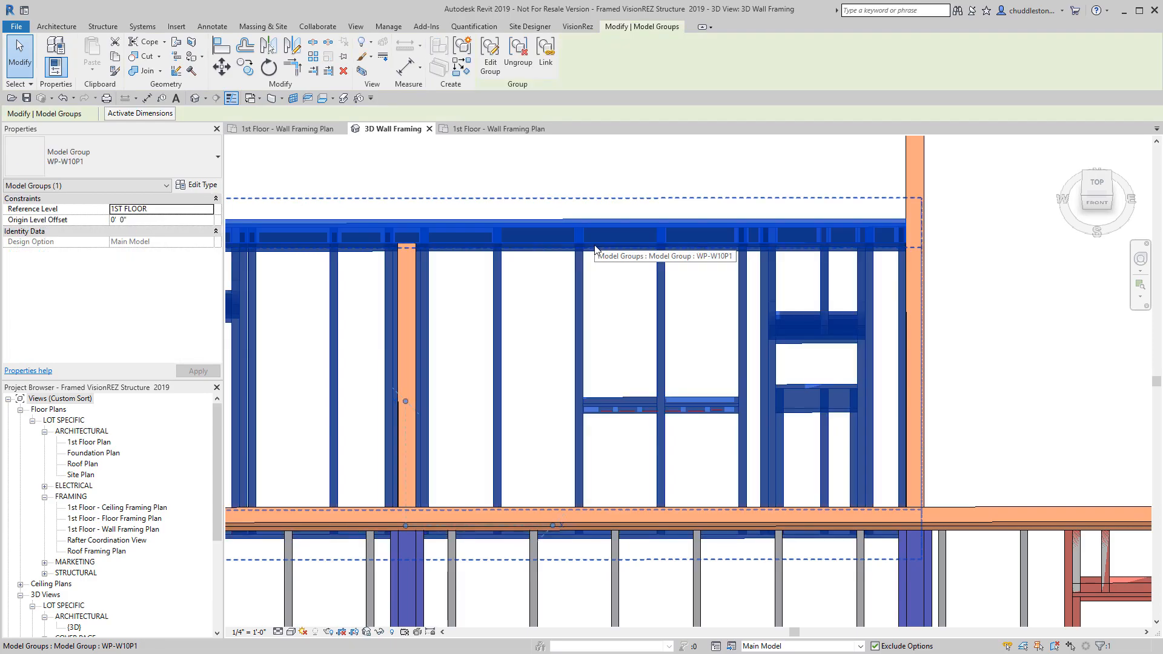
key("h")
key("i")
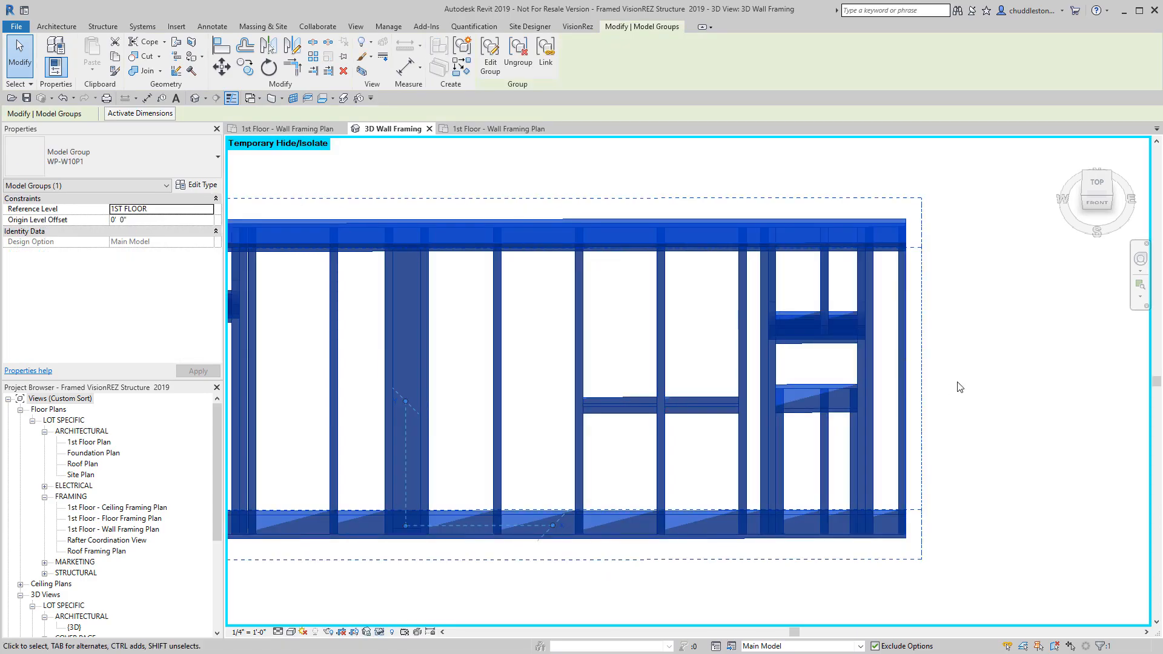
Extend the towel bar blocking across the adjacent stud bay to the face of the next stud with Trim / Extend Single
scroll(932, 283, "down", 1)
left_click(931, 283)
scroll(633, 348, "up", 2)
middle_click_drag(632, 302, 587, 227, "shift")
middle_click_drag(700, 320, 597, 314)
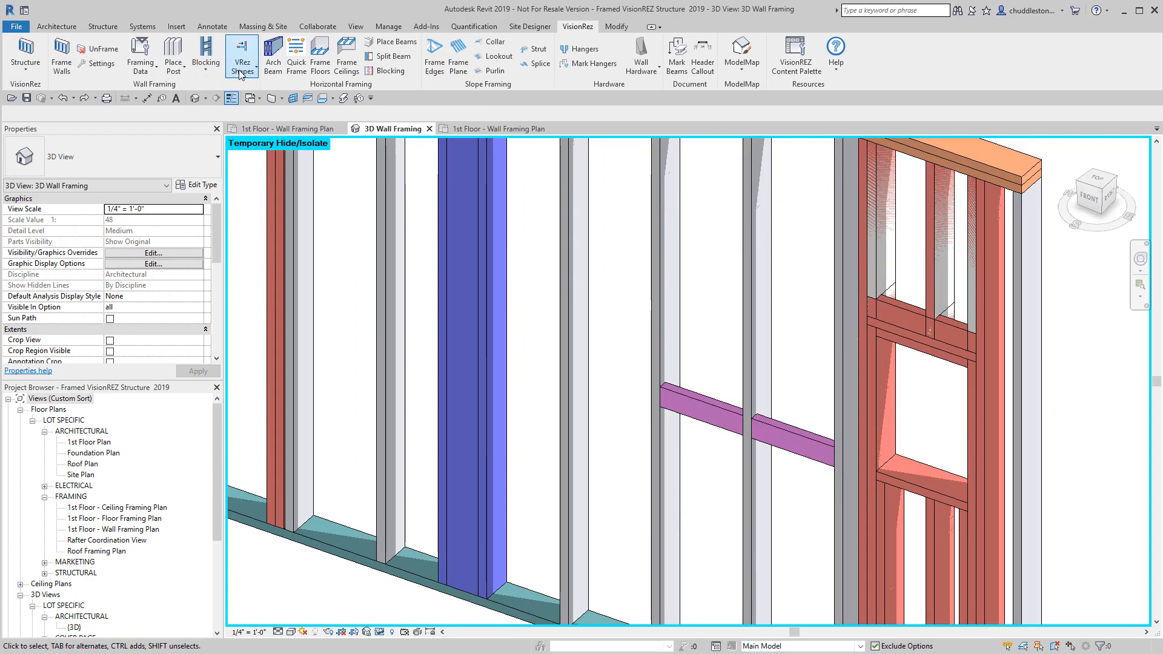
left_click(242, 70)
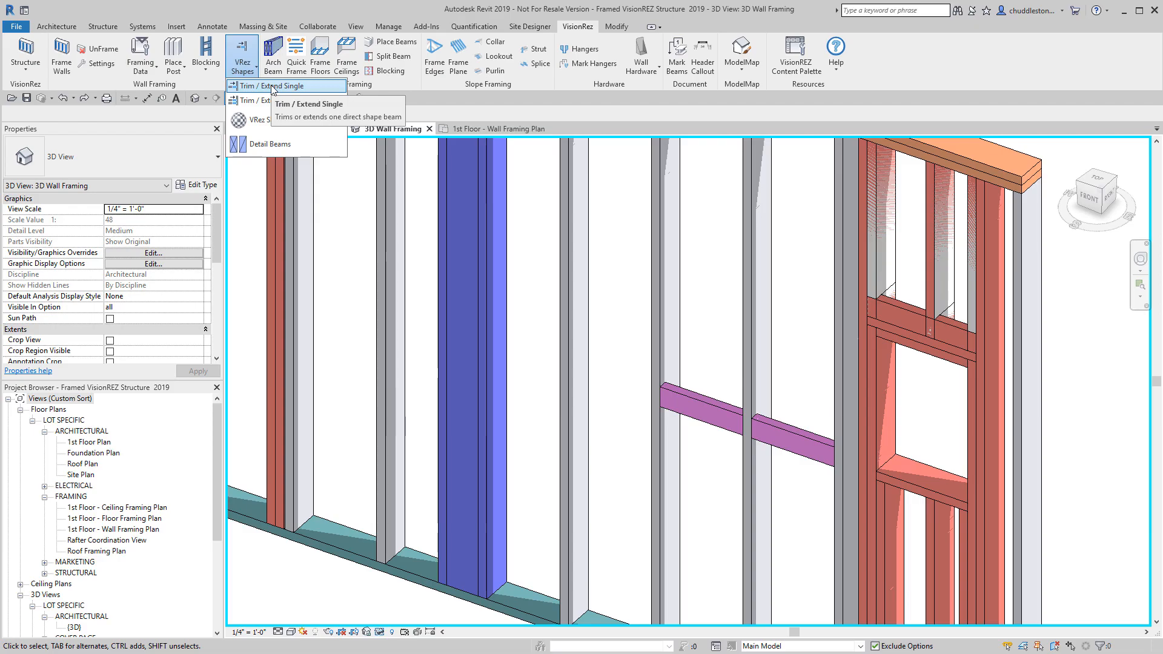
left_click(270, 87)
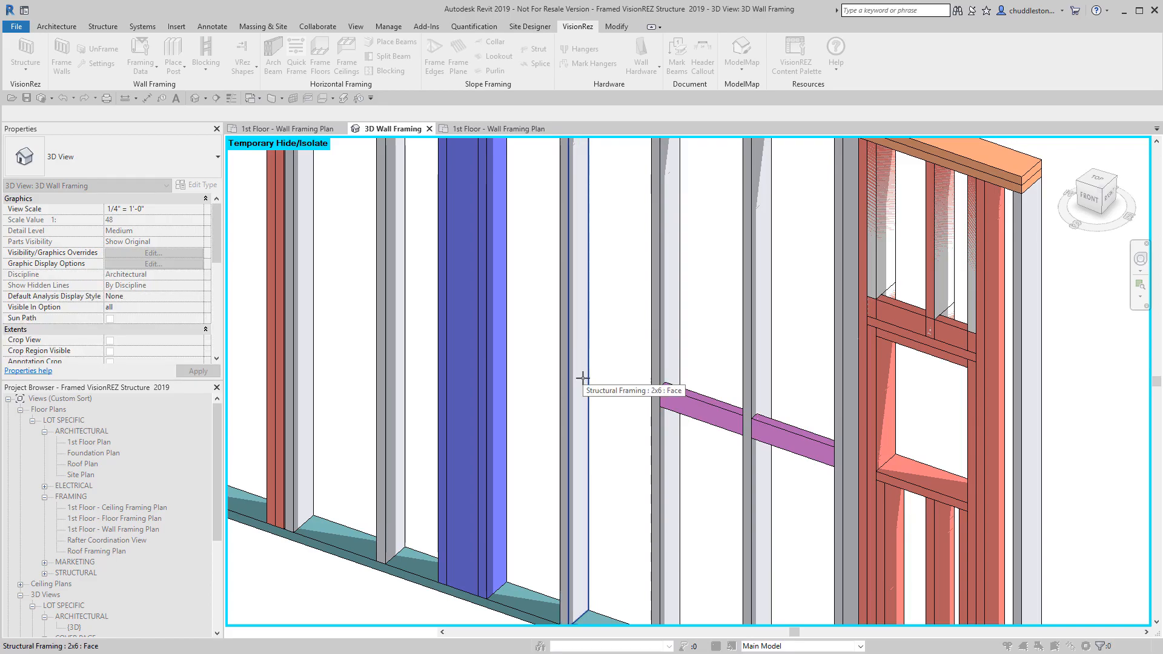
left_click(695, 402)
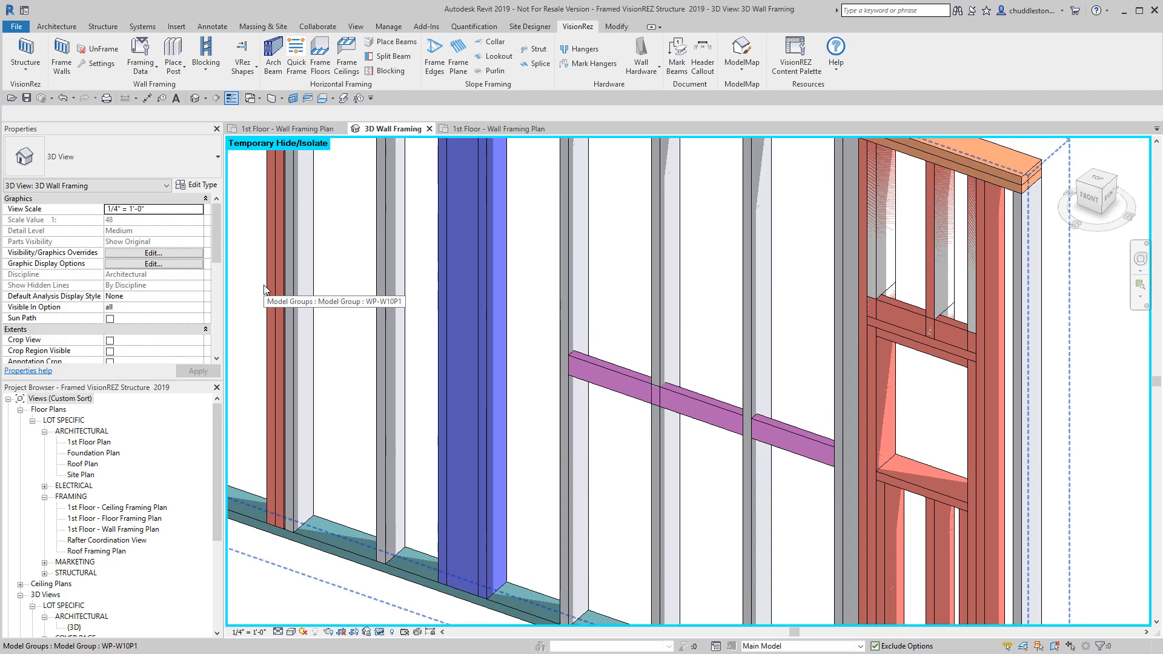
left_click(617, 27)
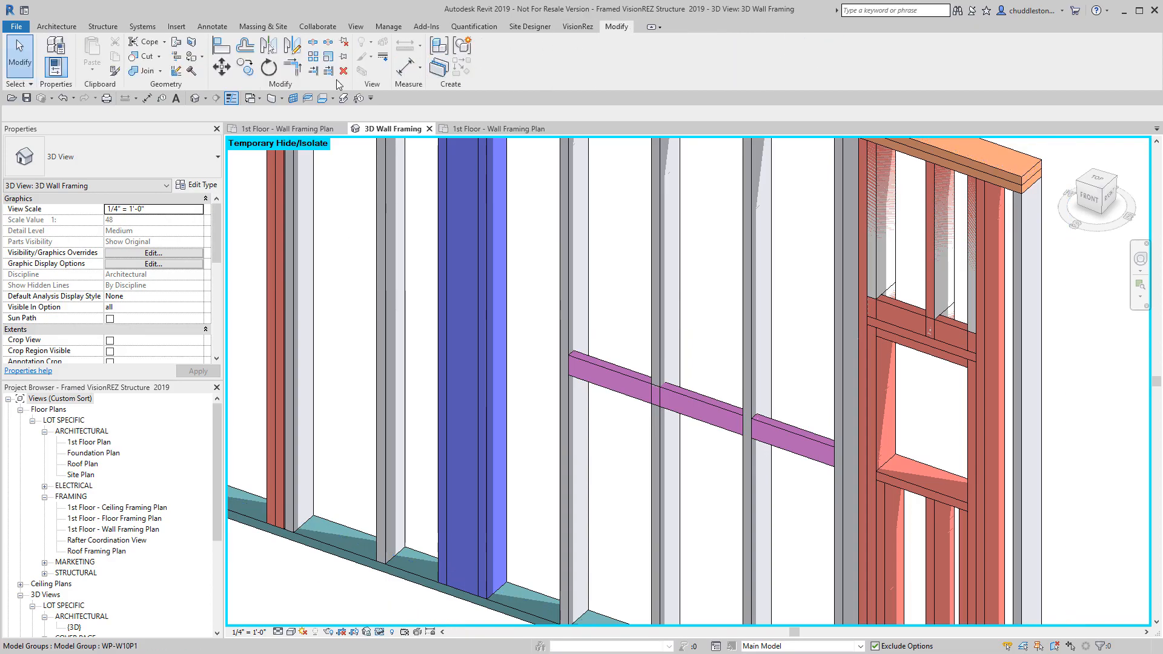
left_click(573, 27)
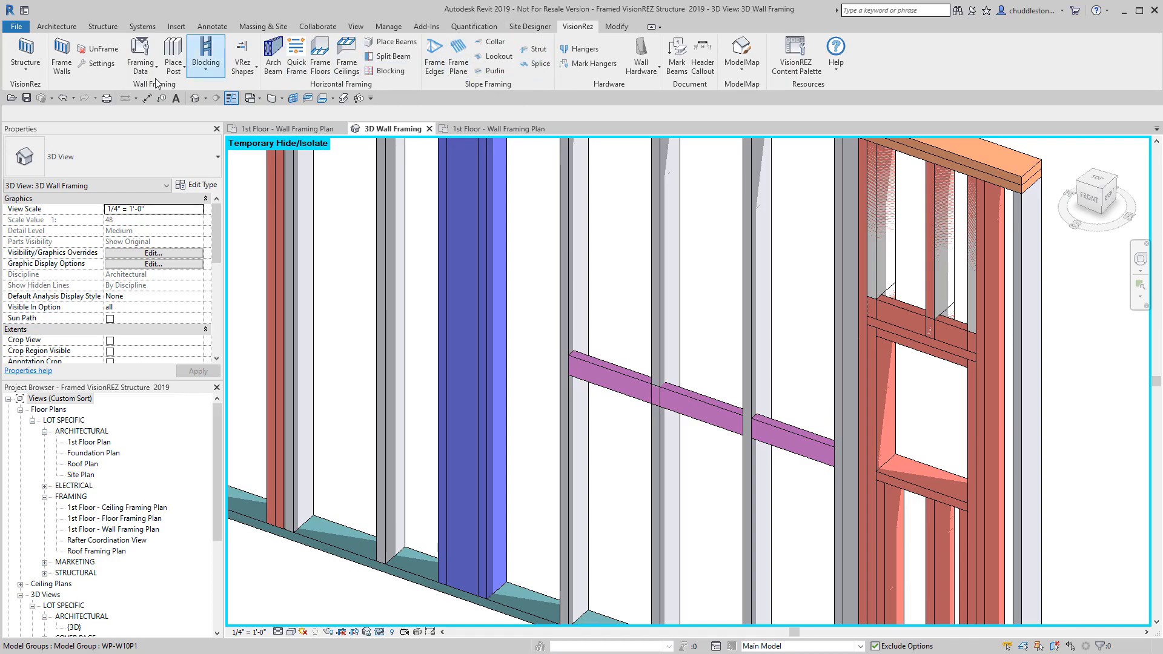
left_click(249, 67)
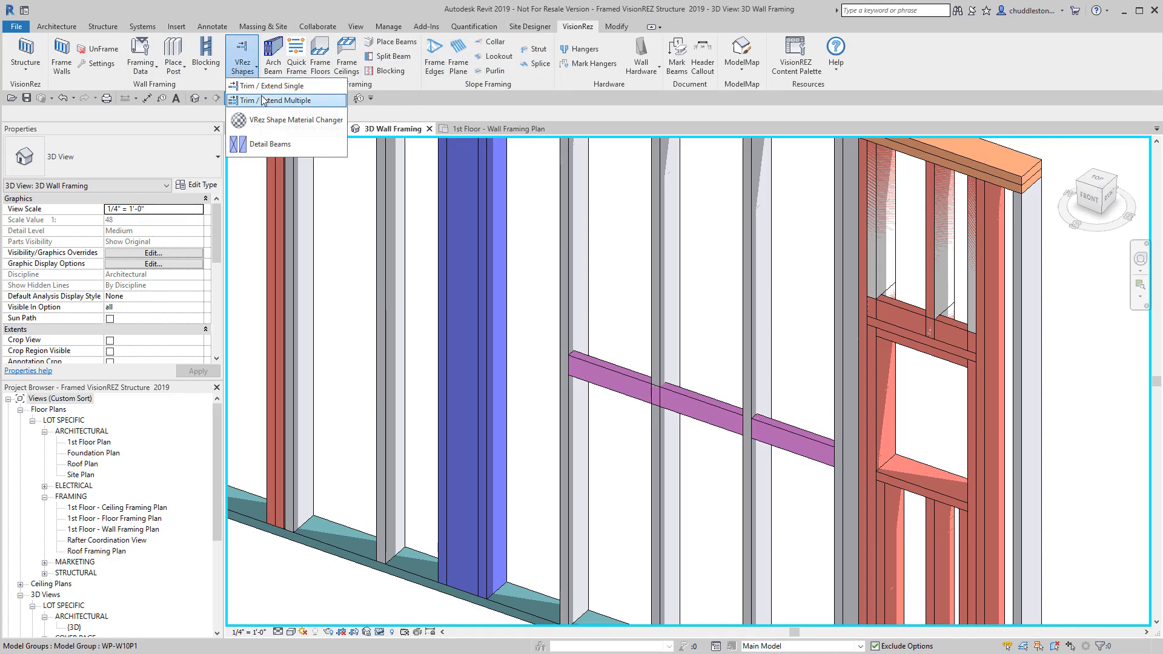
left_click(257, 89)
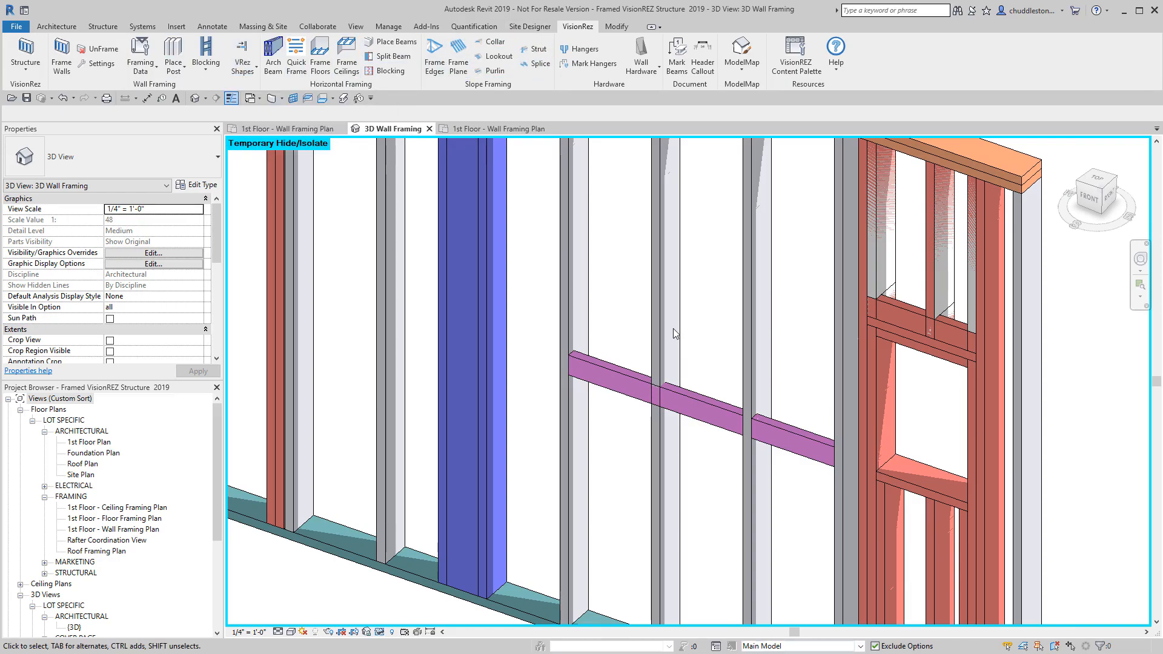
left_click(256, 69)
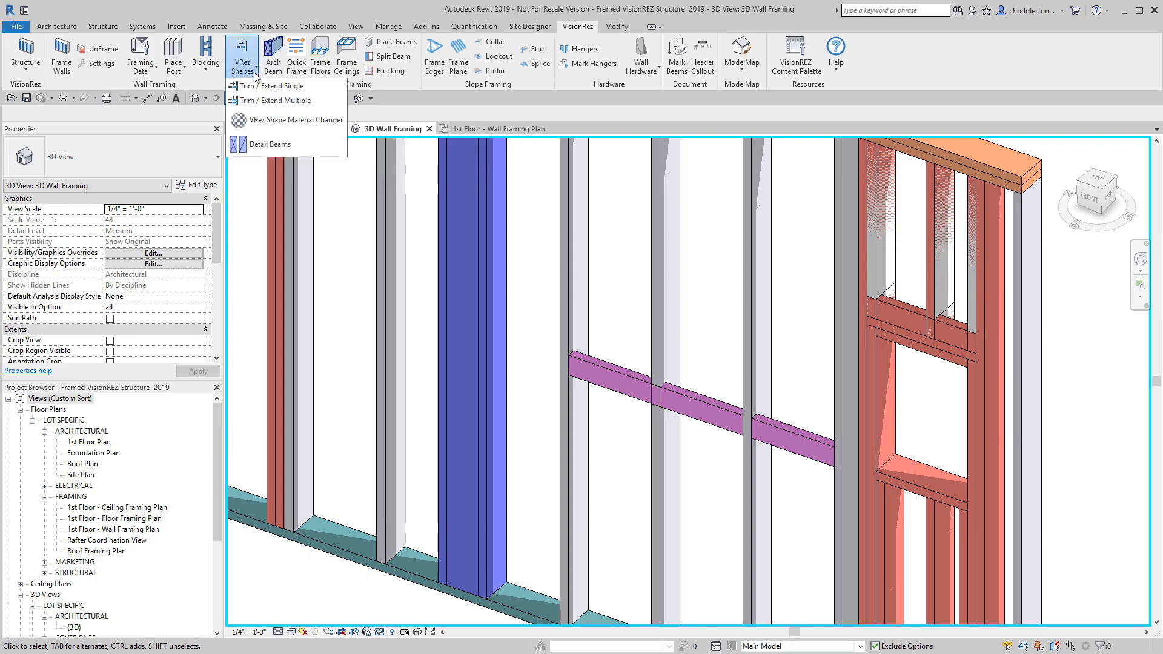
left_click(261, 151)
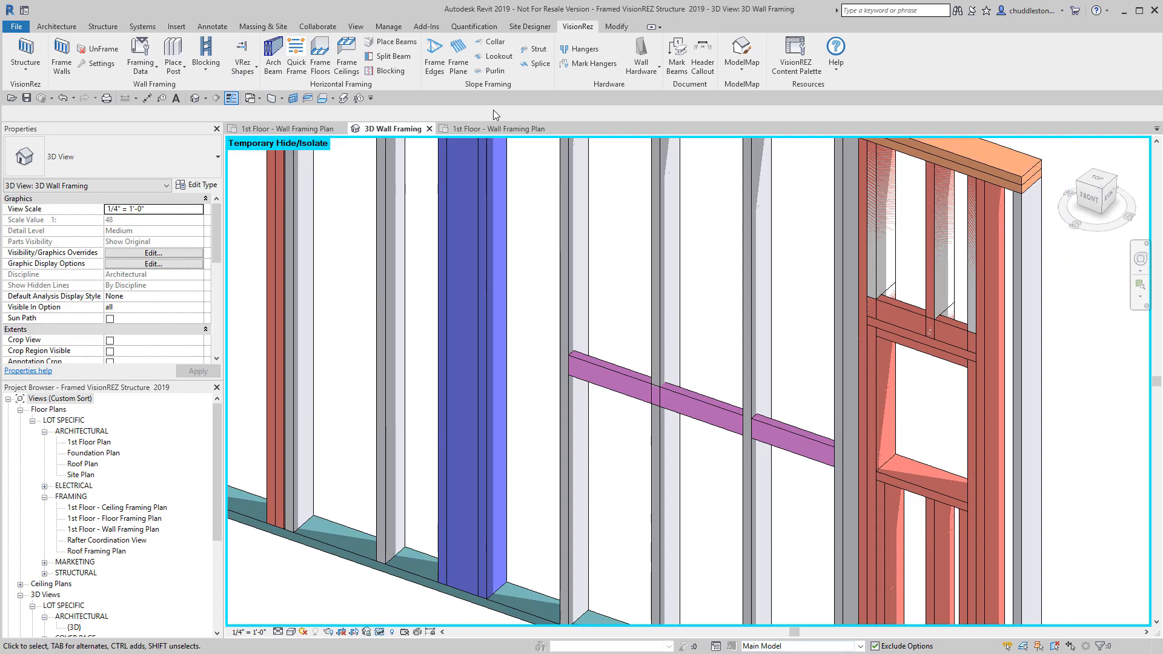
Place graphic detail lines on the wall framing in Project1's 1st Floor - Wall Framing Plan with Detail Beams
left_click(466, 127)
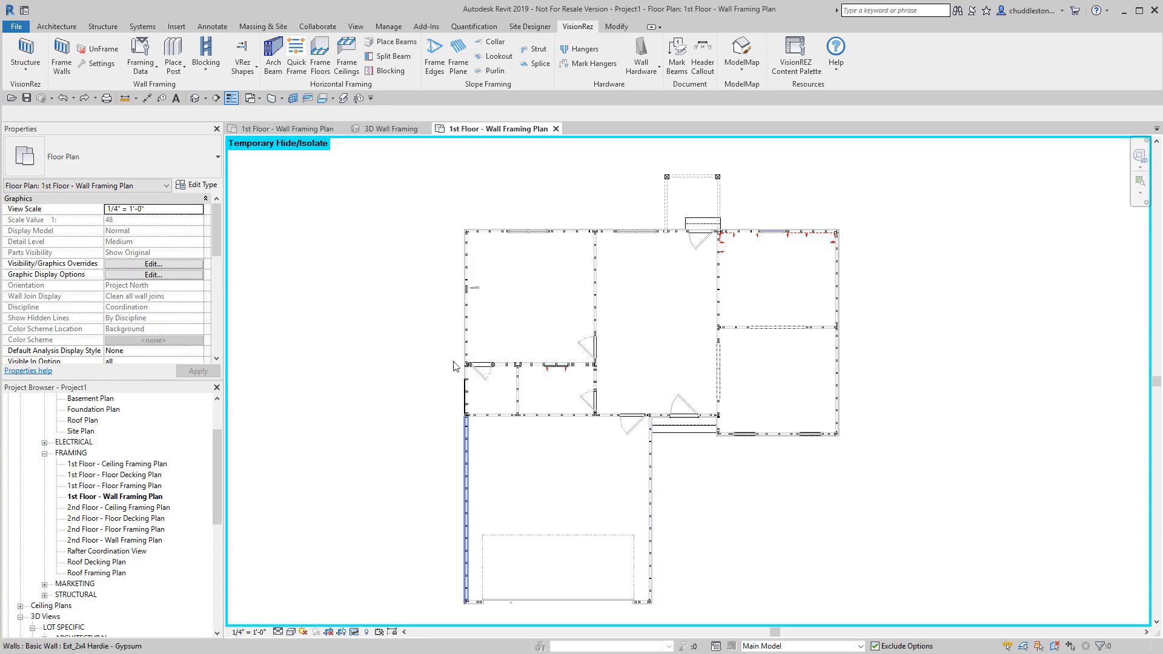
left_click(243, 66)
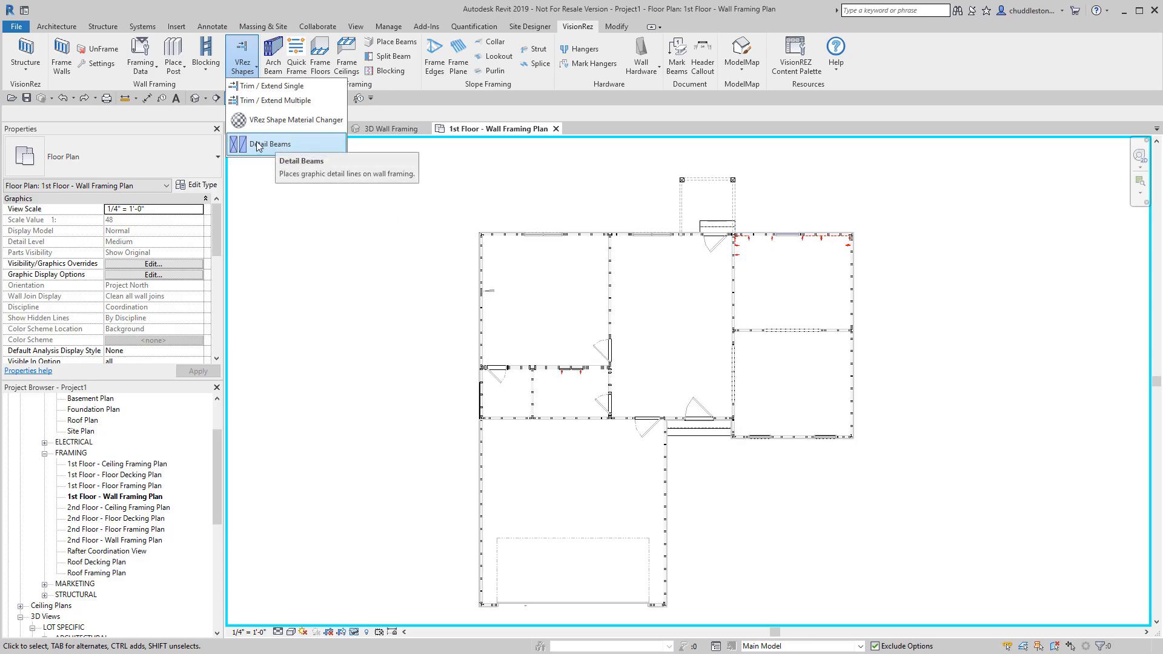
left_click(256, 143)
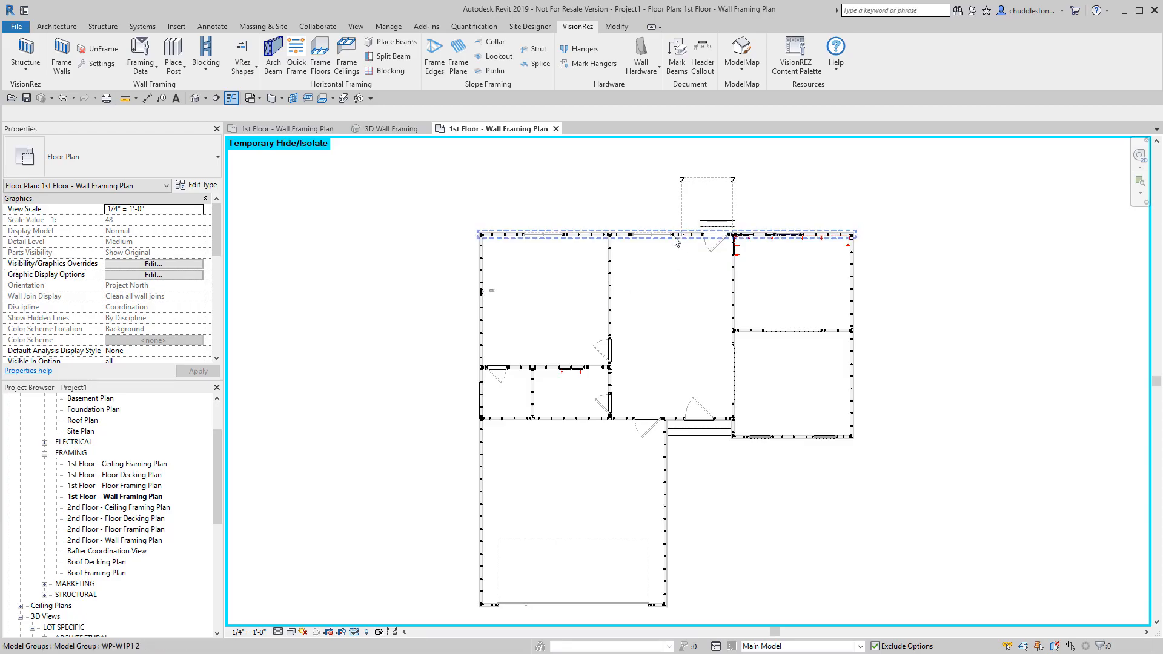
Examine the detail lines on the studs at the plan's upper-left exterior corner and along the adjoining side wall
scroll(673, 240, "up", 5)
middle_click_drag(514, 248, 775, 307)
middle_click_drag(437, 324, 587, 344)
scroll(434, 295, "up", 3)
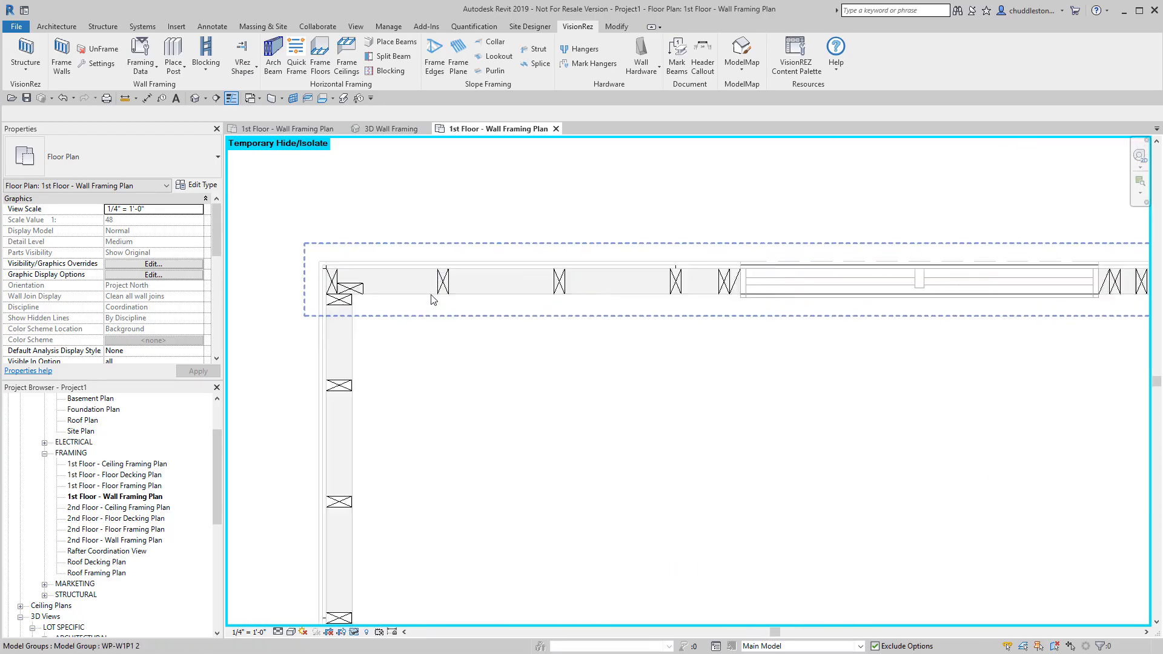
middle_click_drag(400, 335, 500, 261)
middle_click_drag(529, 325, 655, 194)
scroll(654, 194, "up", 1)
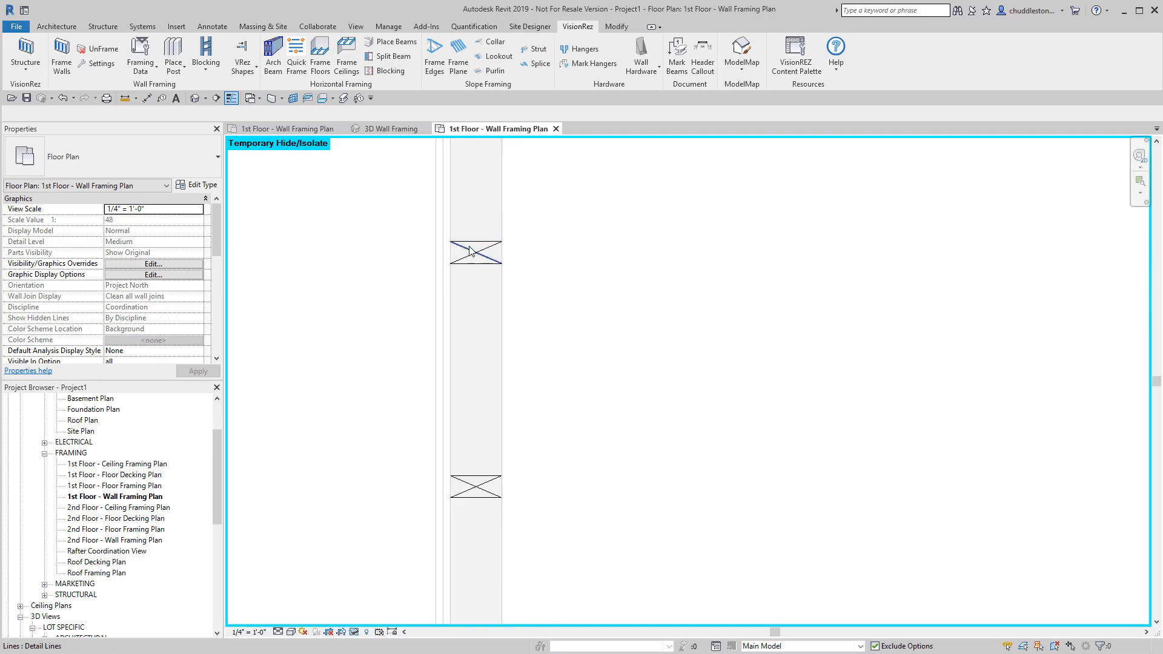
Examine the detail lines on the interior wall studs and on the bathroom towel bar blocking
scroll(697, 293, "down", 6)
middle_click_drag(702, 298, 649, 151)
middle_click_drag(694, 312, 696, 150)
scroll(696, 150, "down", 1)
scroll(793, 426, "down", 1)
middle_click_drag(794, 424, 630, 235)
scroll(750, 319, "down", 2)
middle_click_drag(812, 315, 619, 256)
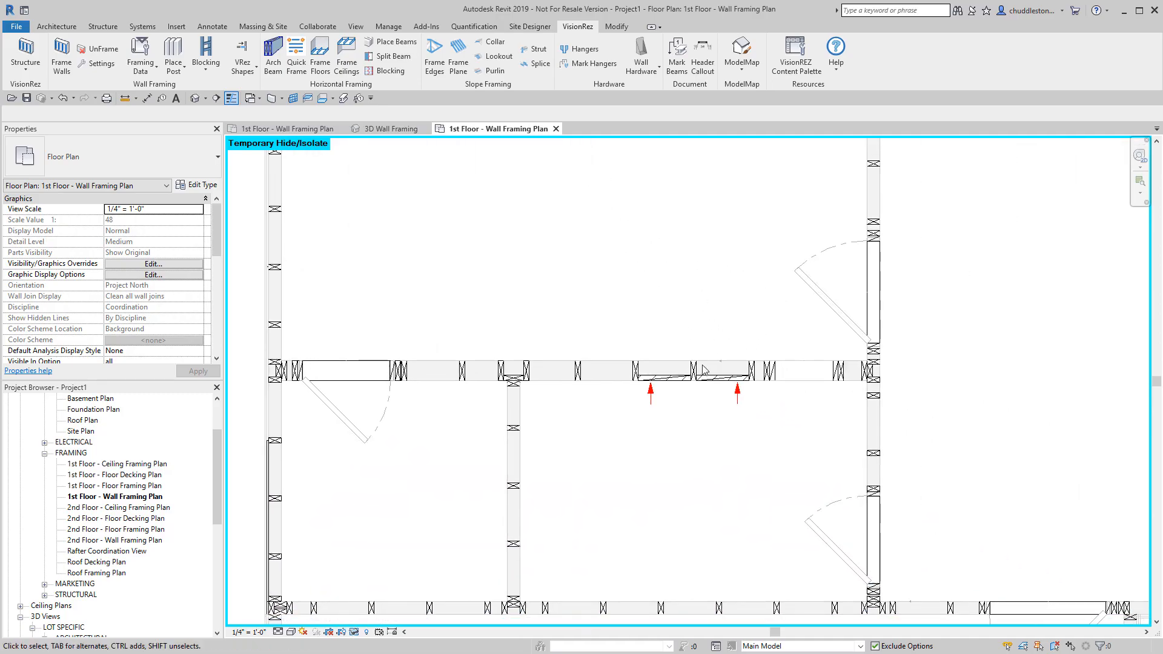
scroll(649, 378, "up", 5)
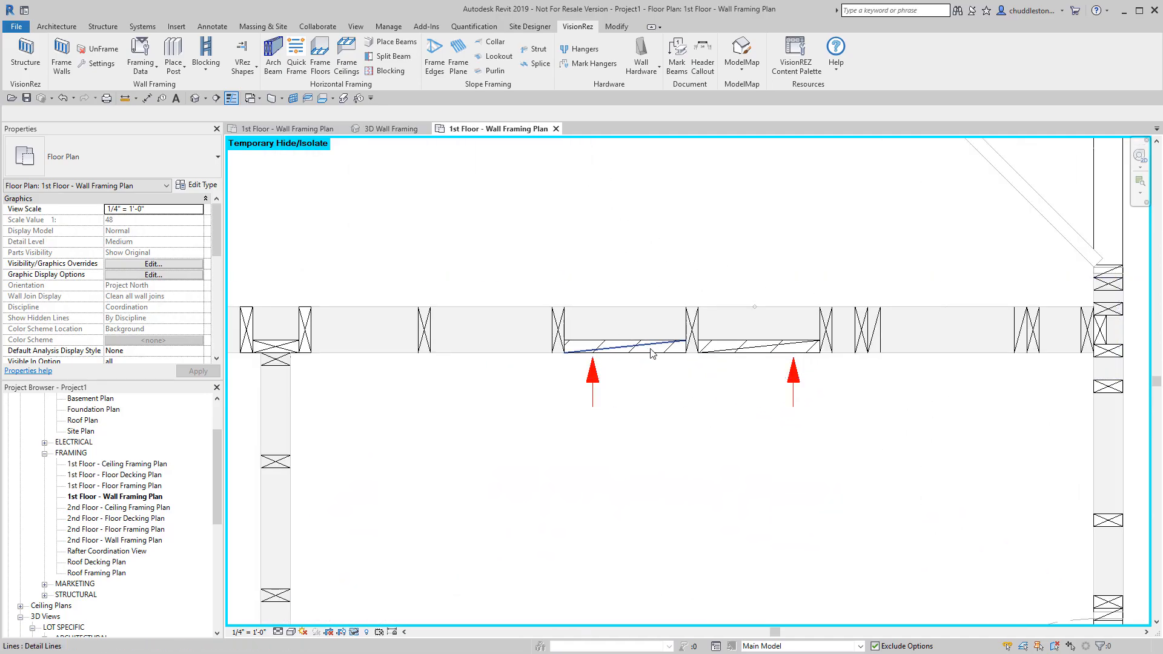
Examine the detail lines on the kitchen blocking along the window wall and at both room corners
scroll(648, 354, "down", 5)
scroll(720, 353, "up", 3)
scroll(719, 353, "up", 4)
middle_click_drag(788, 400, 443, 368)
scroll(812, 363, "up", 1)
middle_click_drag(812, 367, 660, 355)
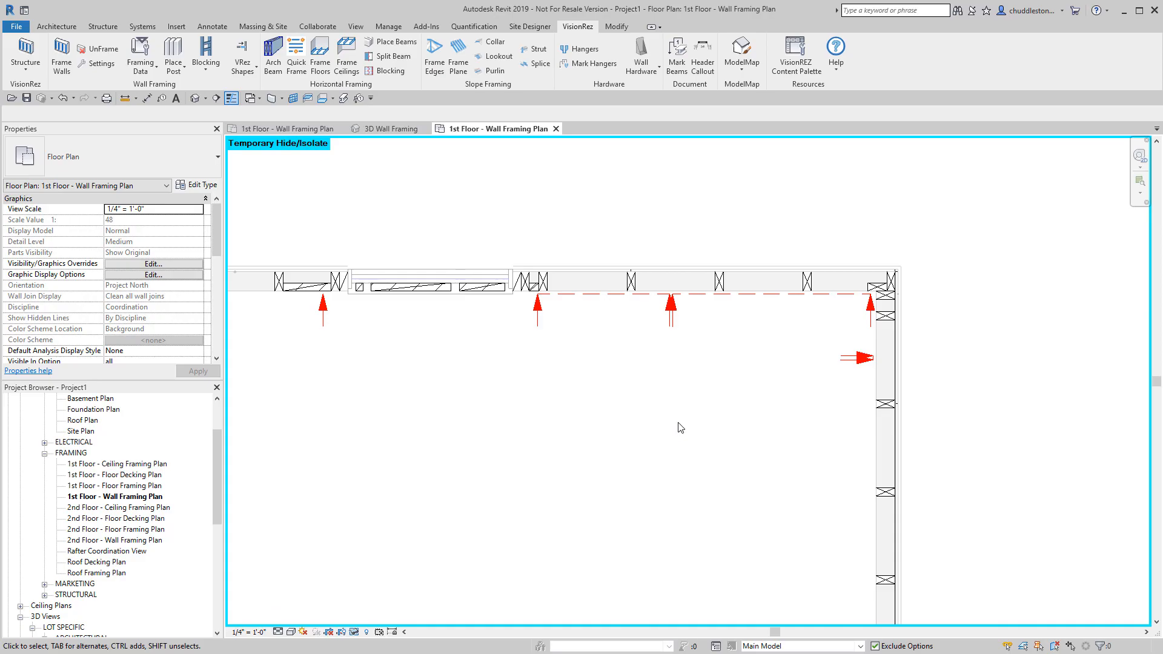
scroll(628, 404, "down", 8)
middle_click_drag(627, 405, 779, 407)
scroll(774, 406, "up", 1)
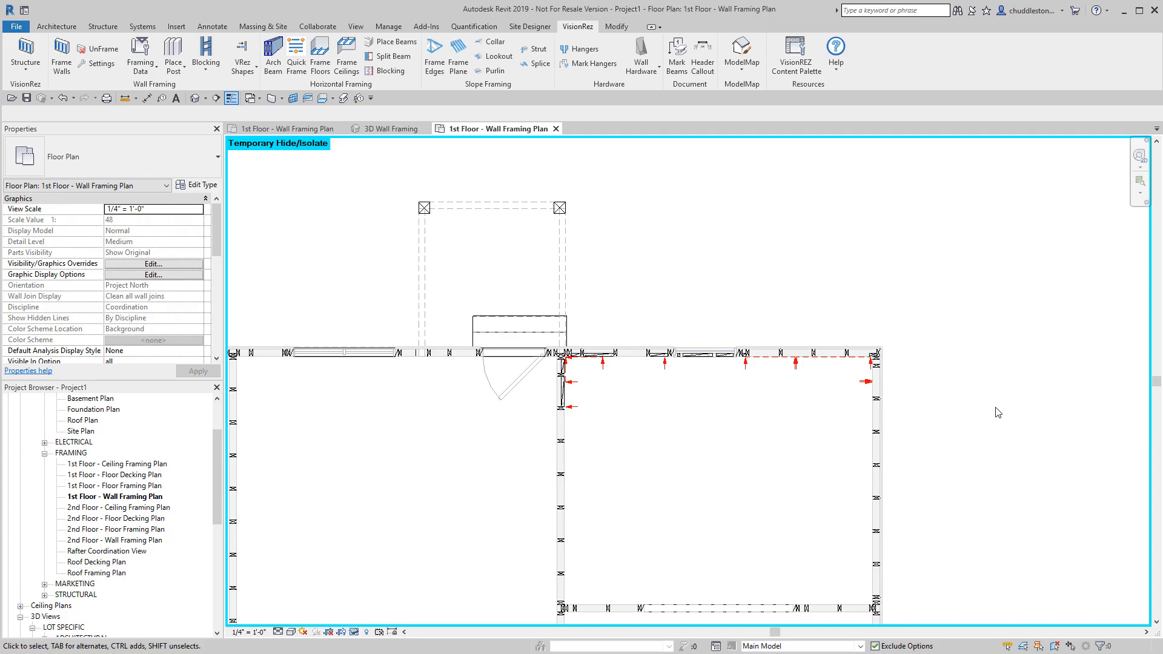
scroll(848, 382, "up", 3)
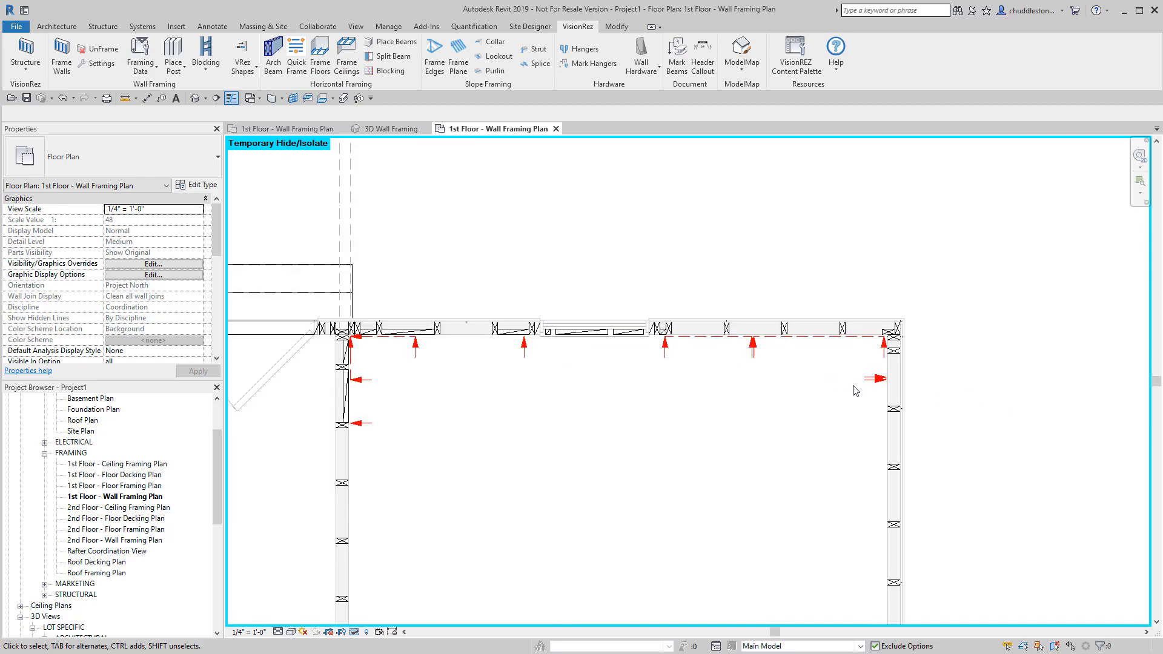